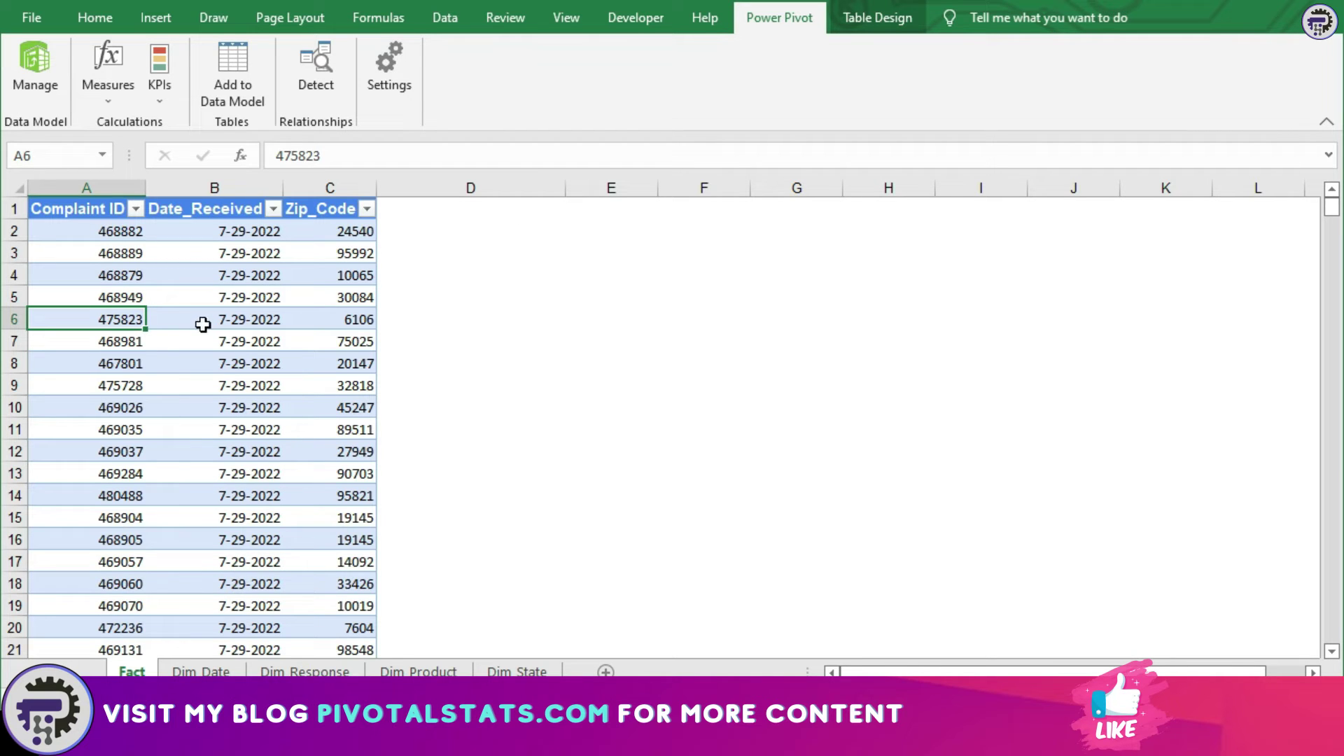
# Review the names given to the tables on the Fact, Dim_Date and Dim_Response sheets
pyautogui.click(868, 21)
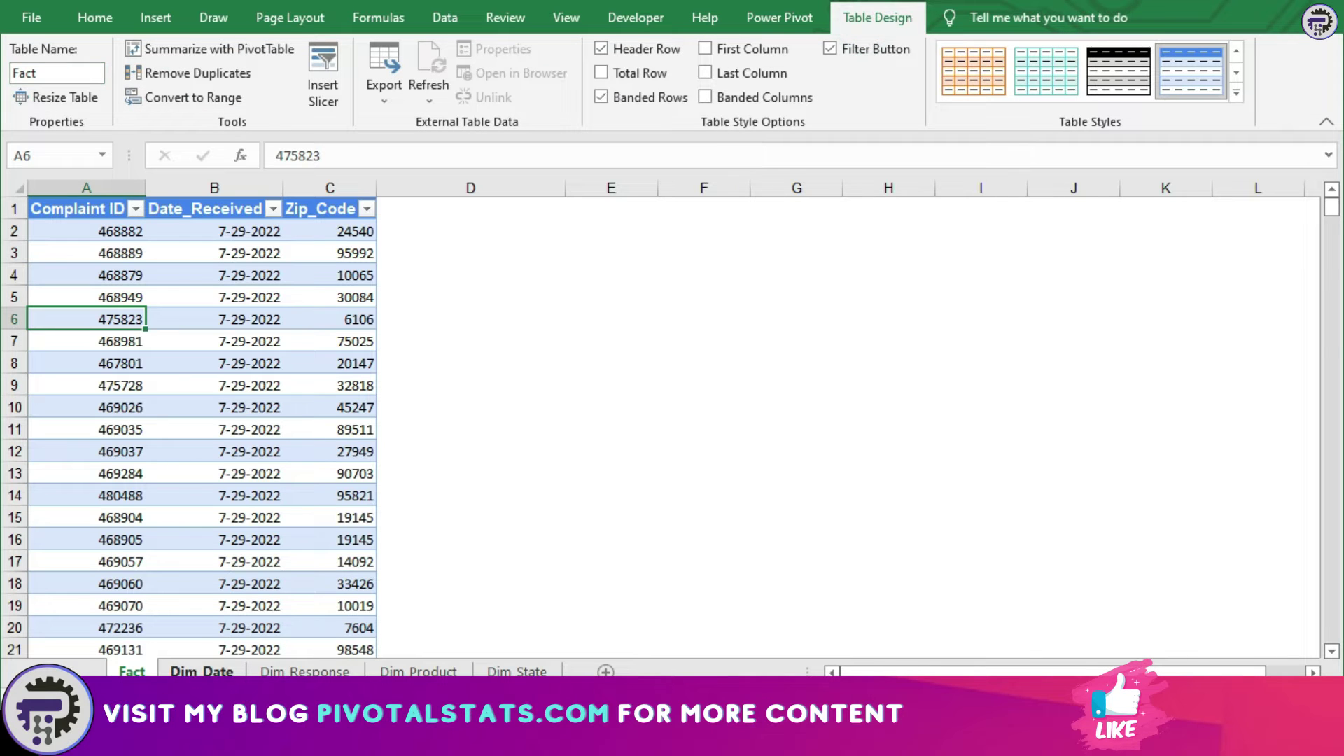
pyautogui.click(196, 670)
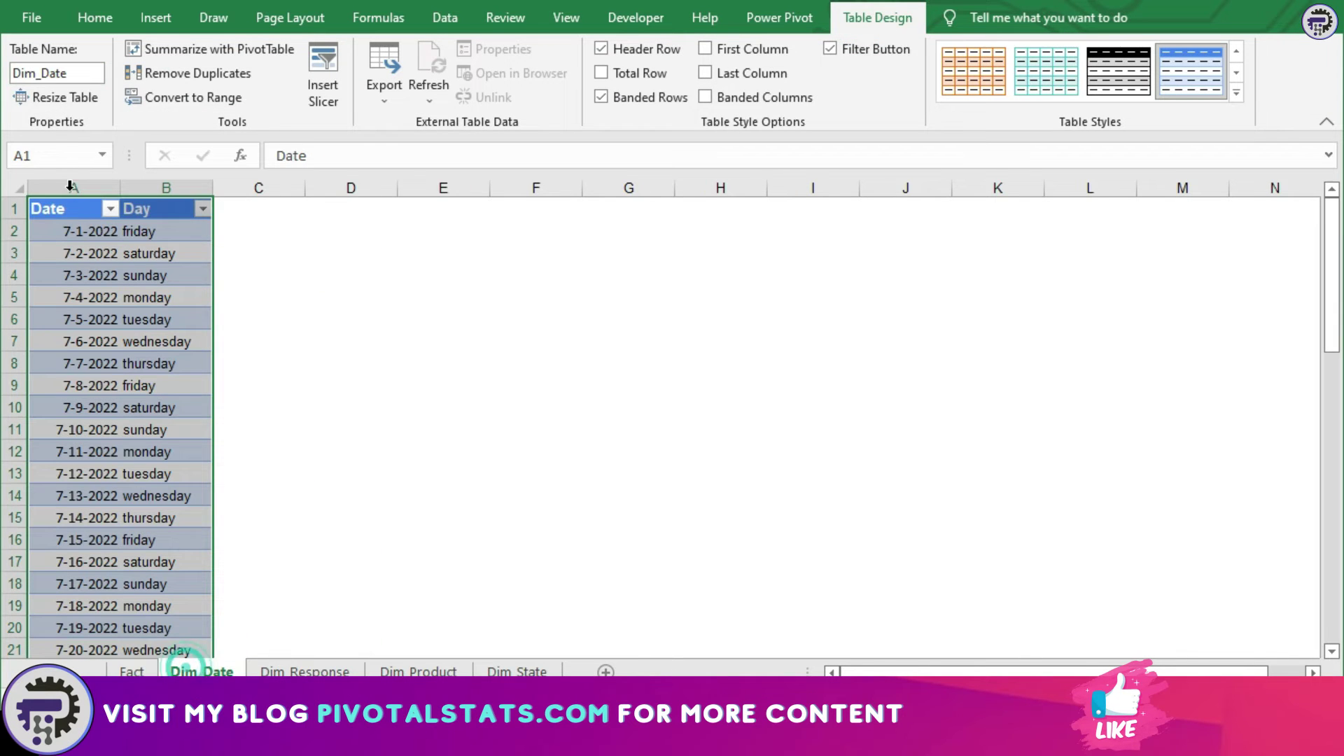
pyautogui.click(304, 671)
pyautogui.click(131, 670)
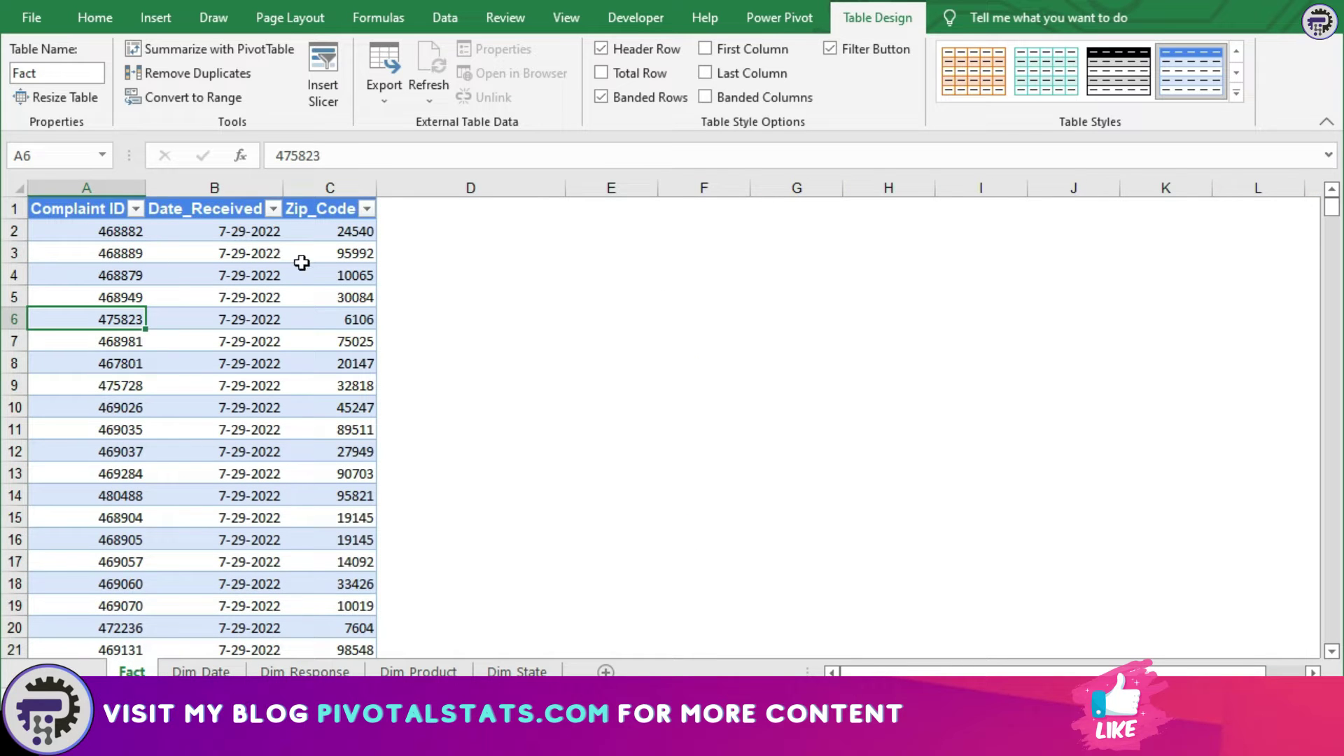
# Add the Fact table to the data model and place the Power Pivot window beside the workbook
pyautogui.click(768, 18)
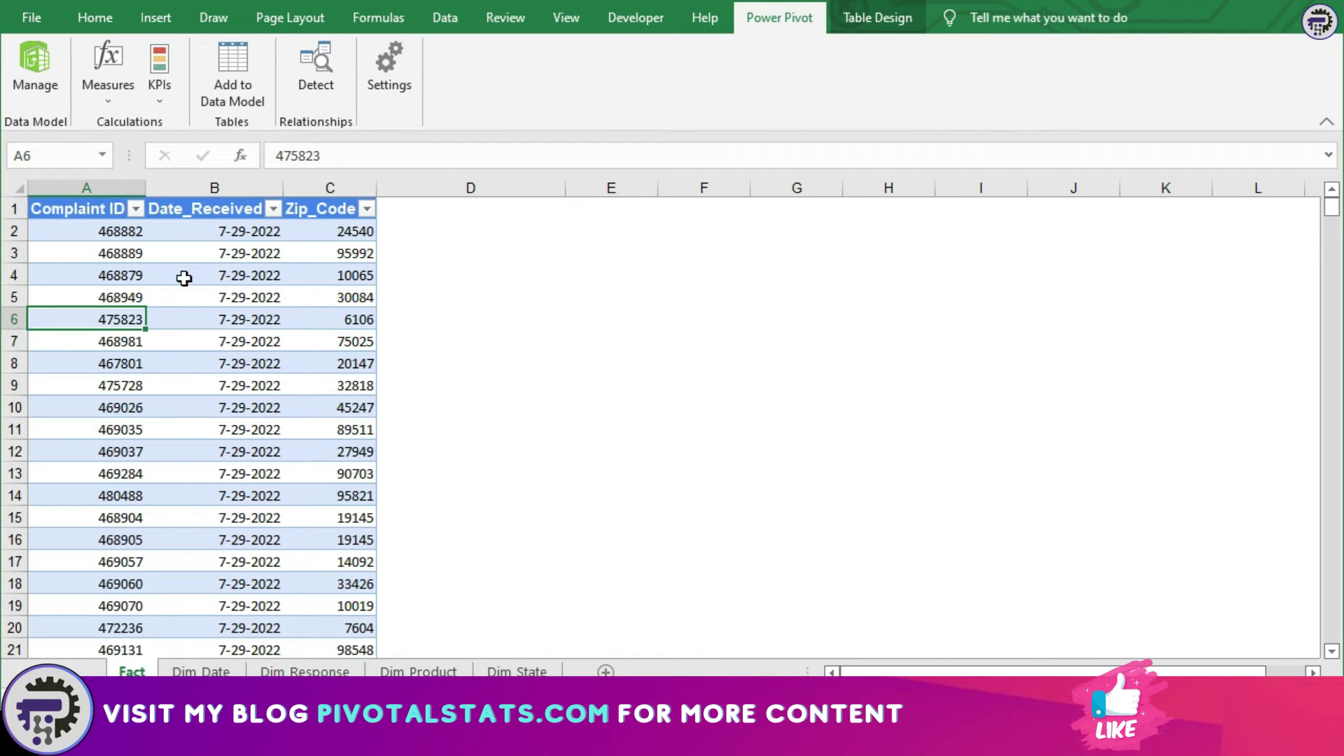
pyautogui.click(183, 276)
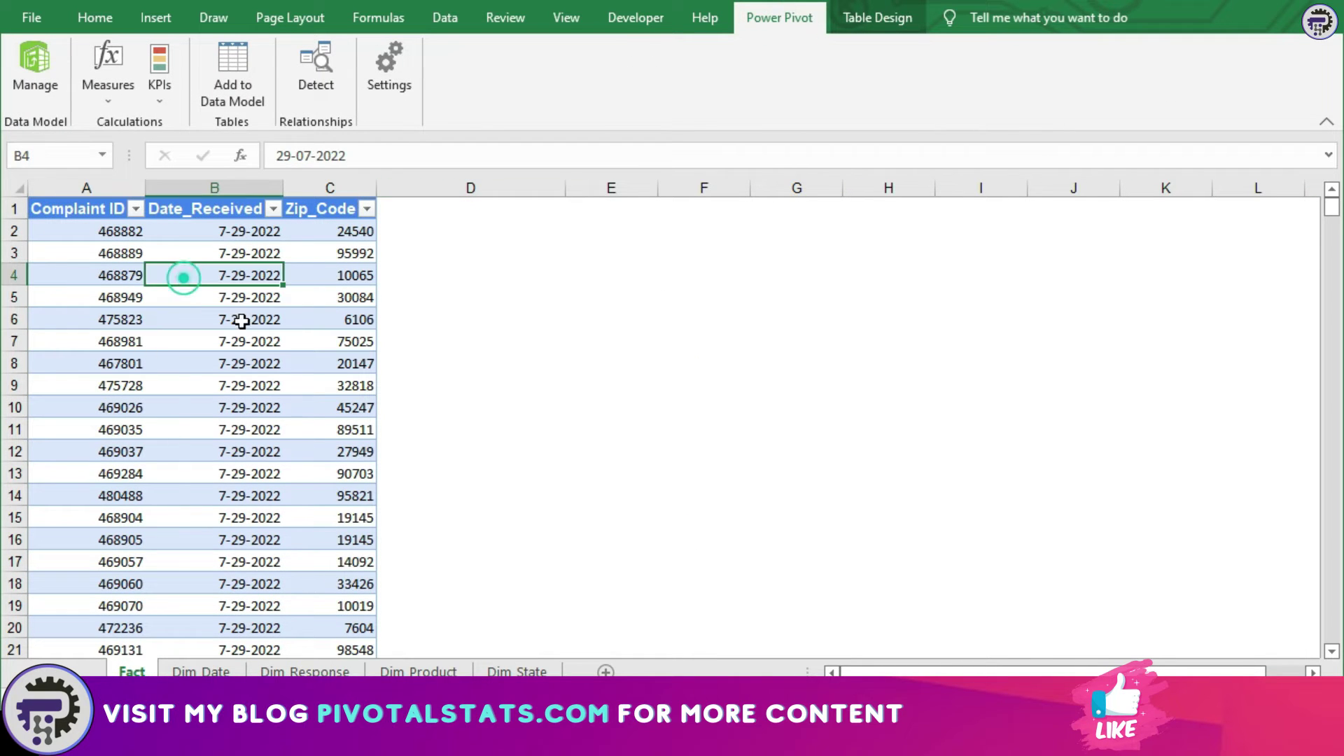
pyautogui.click(216, 101)
pyautogui.moveTo(896, 11); pyautogui.dragTo(1337, 4)
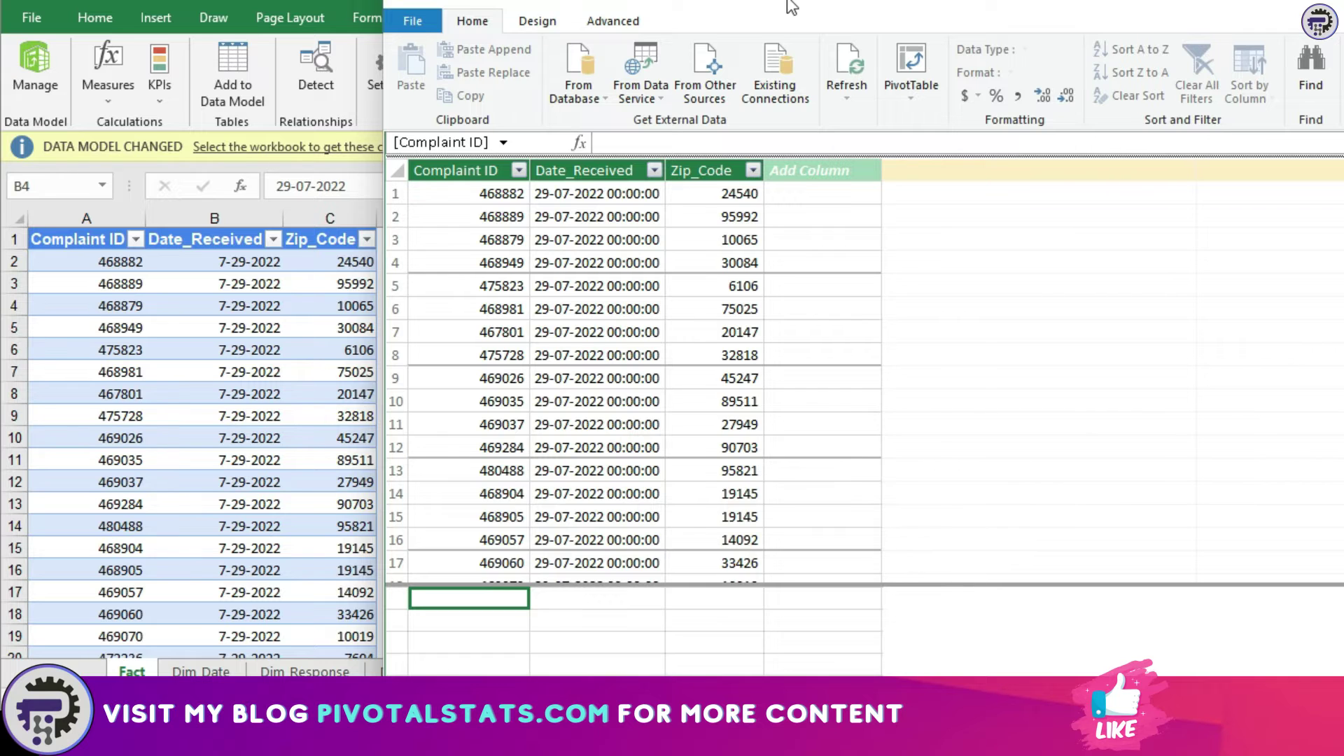
pyautogui.moveTo(787, 3); pyautogui.dragTo(753, 0)
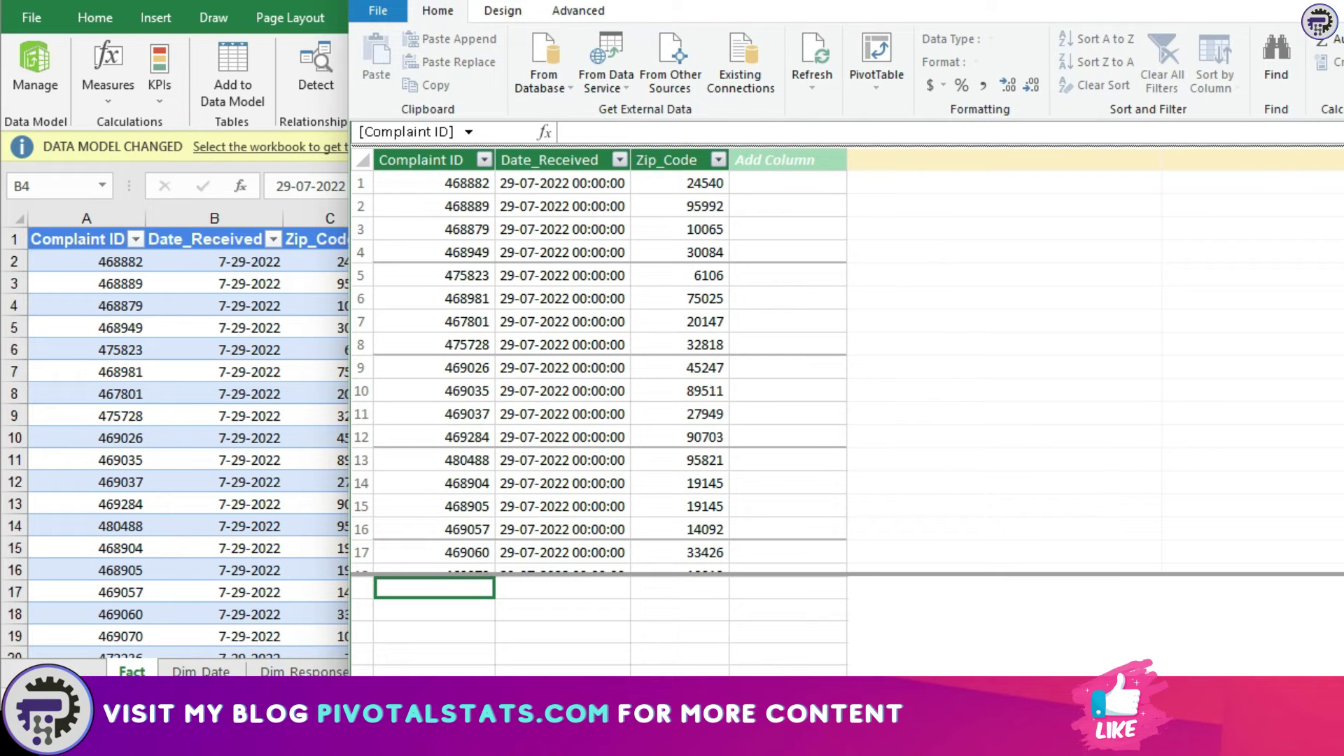
# Add the Dim_Date table to the data model
pyautogui.click(201, 671)
pyautogui.click(201, 671)
pyautogui.click(98, 319)
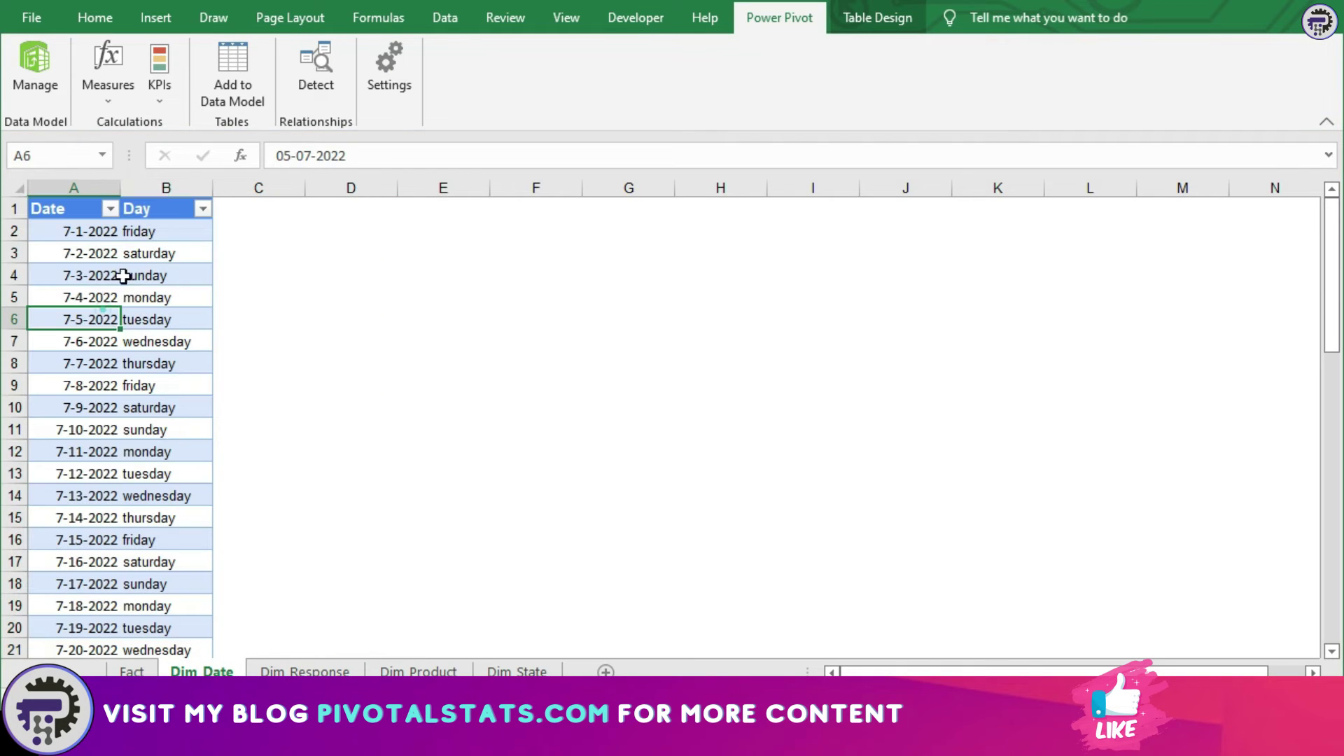
pyautogui.click(238, 85)
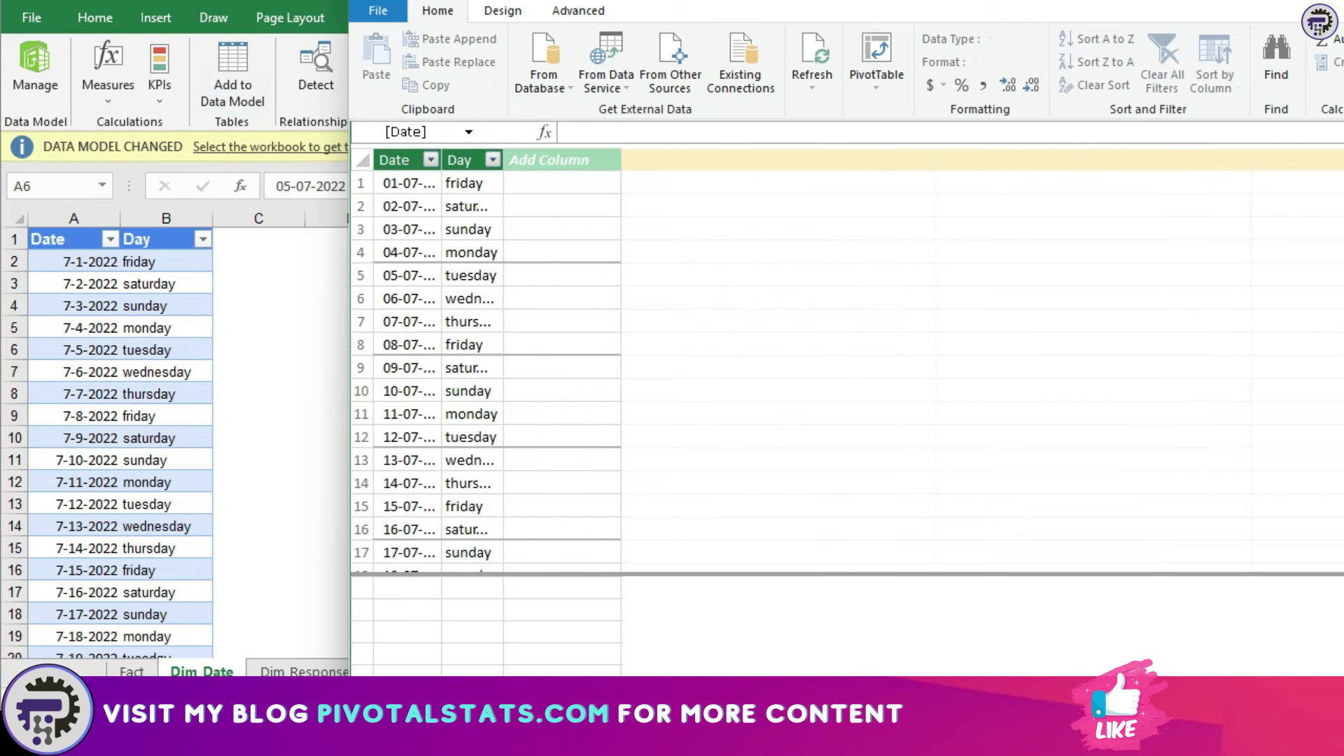
# Add the Dim_Response table to the data model
pyautogui.click(287, 671)
pyautogui.click(287, 671)
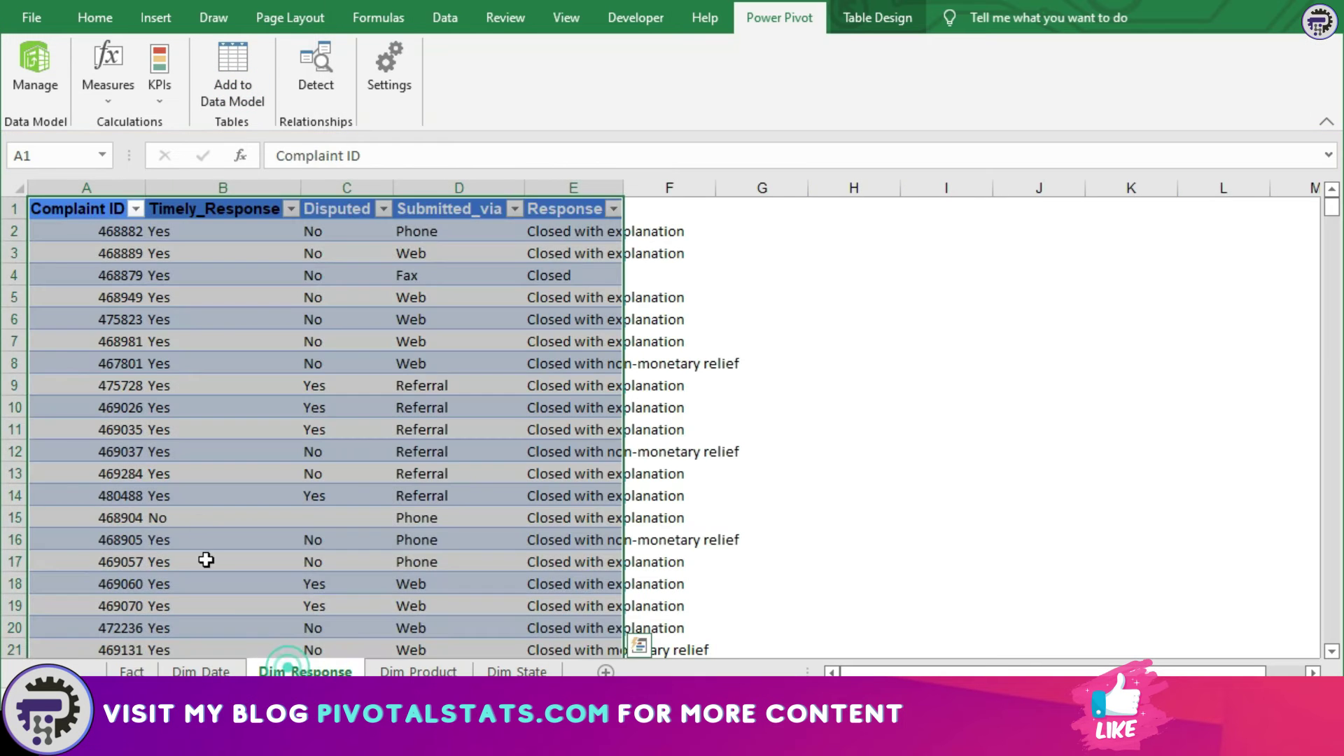
pyautogui.click(160, 420)
pyautogui.click(259, 68)
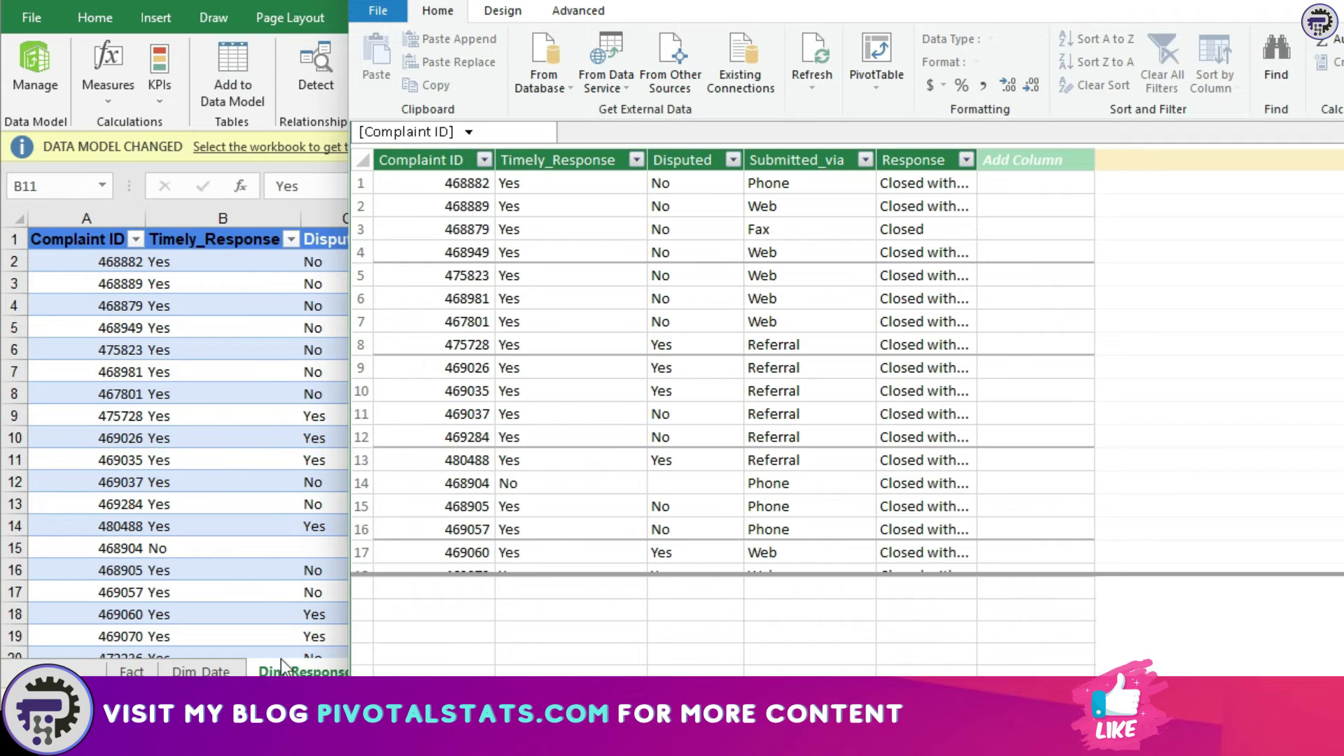
# Add the Dim_Product table to the data model
pyautogui.click(270, 671)
pyautogui.click(420, 671)
pyautogui.click(217, 343)
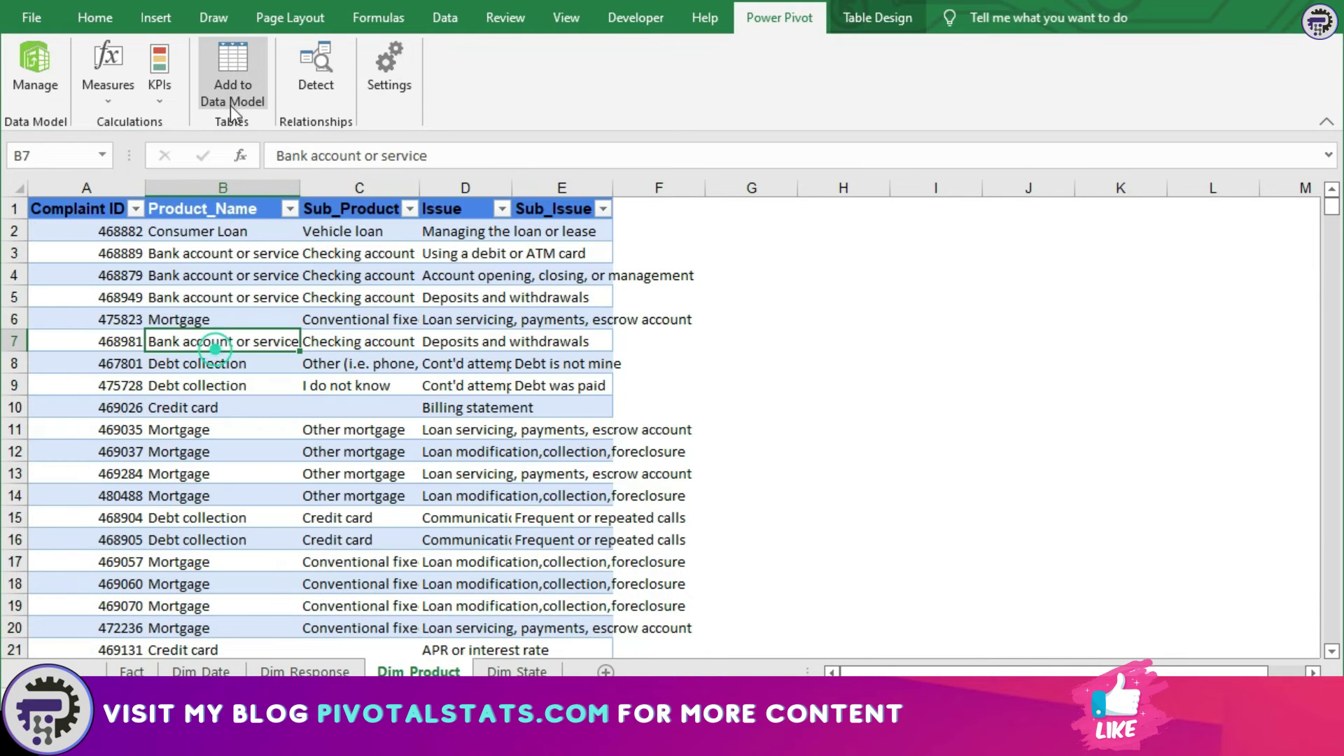
pyautogui.click(230, 105)
# Add the Dim_State table to the data model
pyautogui.click(315, 593)
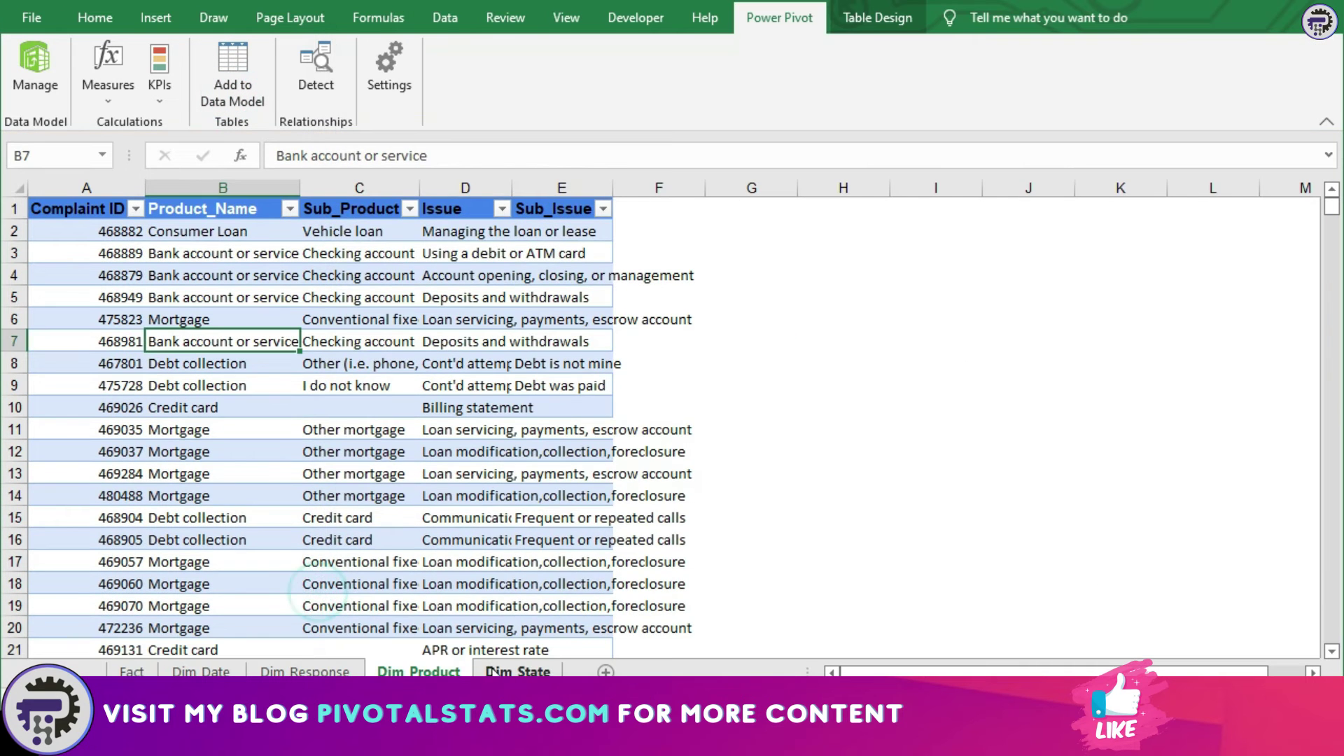
pyautogui.click(499, 670)
pyautogui.click(175, 342)
pyautogui.click(217, 56)
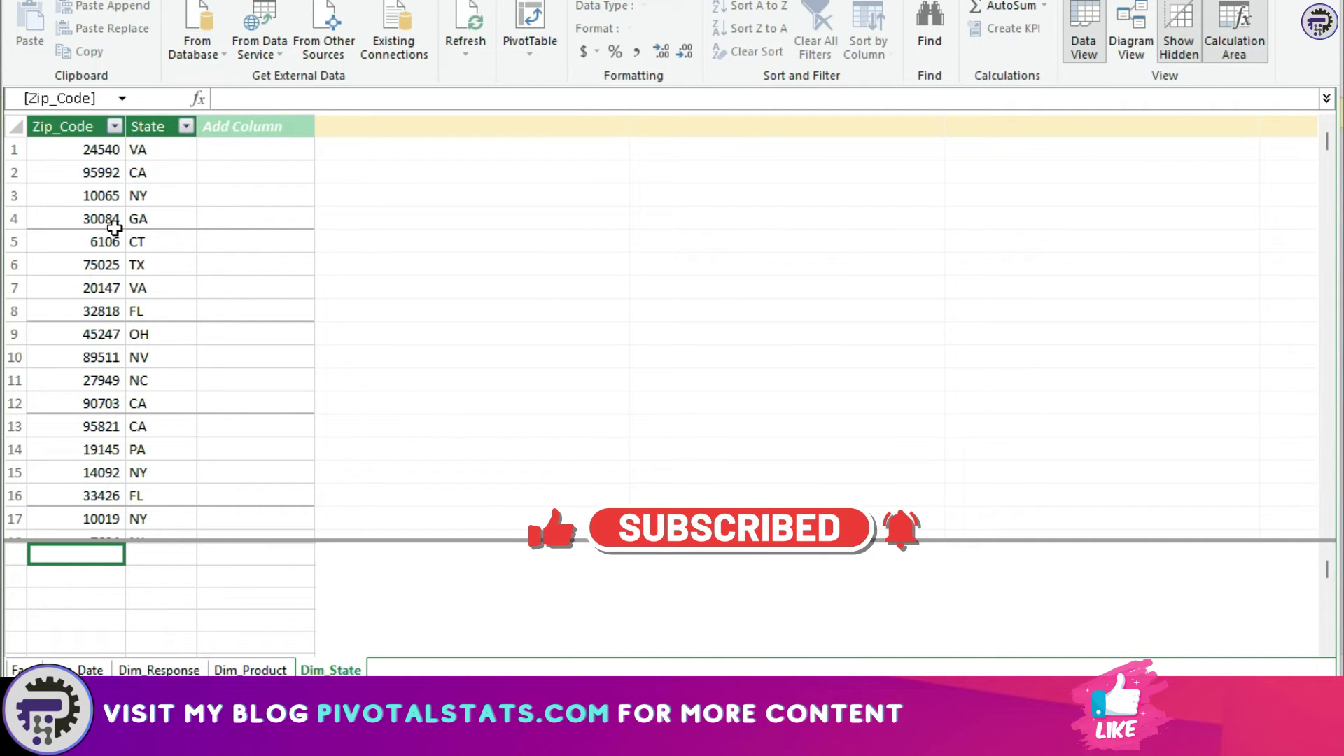
# Check the contents of the Fact, Dim_Date and Dim_Response tables in the data model
pyautogui.click(17, 670)
pyautogui.click(90, 670)
pyautogui.click(140, 670)
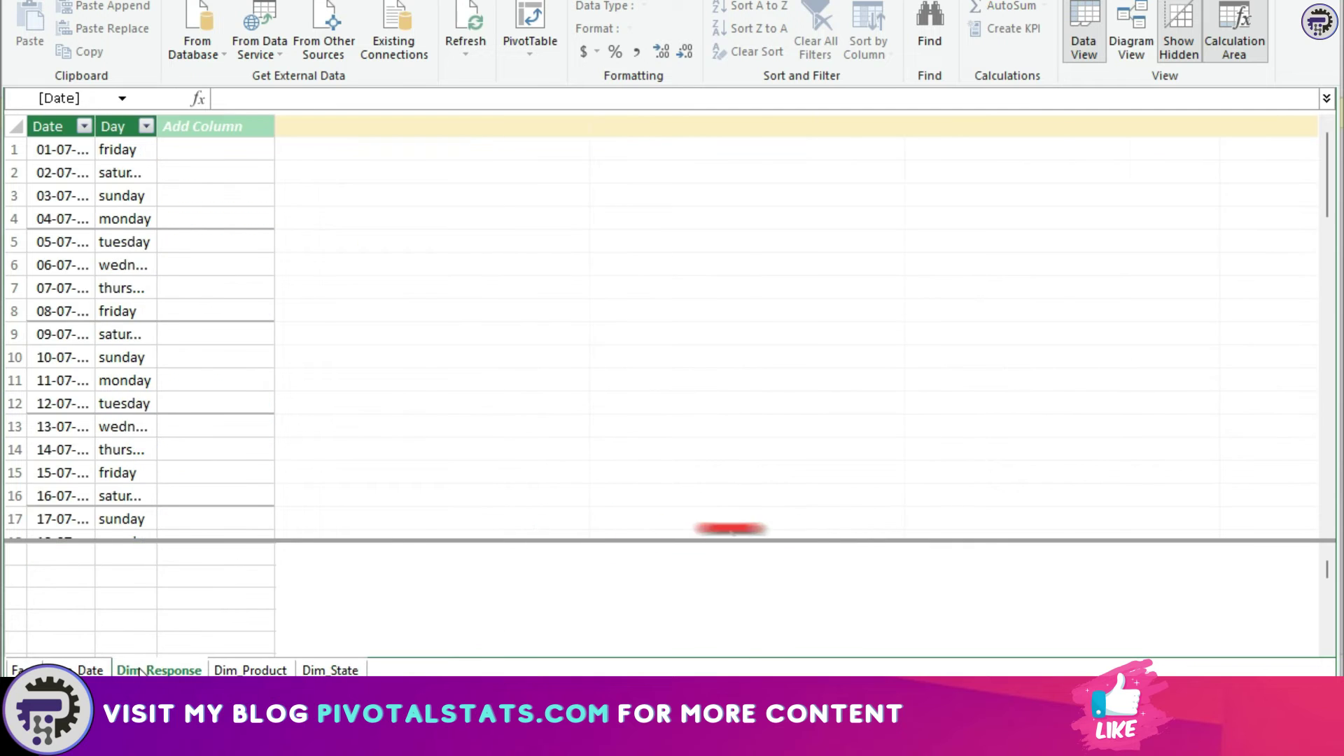
# Show the model as a diagram and arrange Fact centrally, with Dim_Response at its lower left, Dim_Product upper right and Dim_State lower right
pyautogui.click(1128, 49)
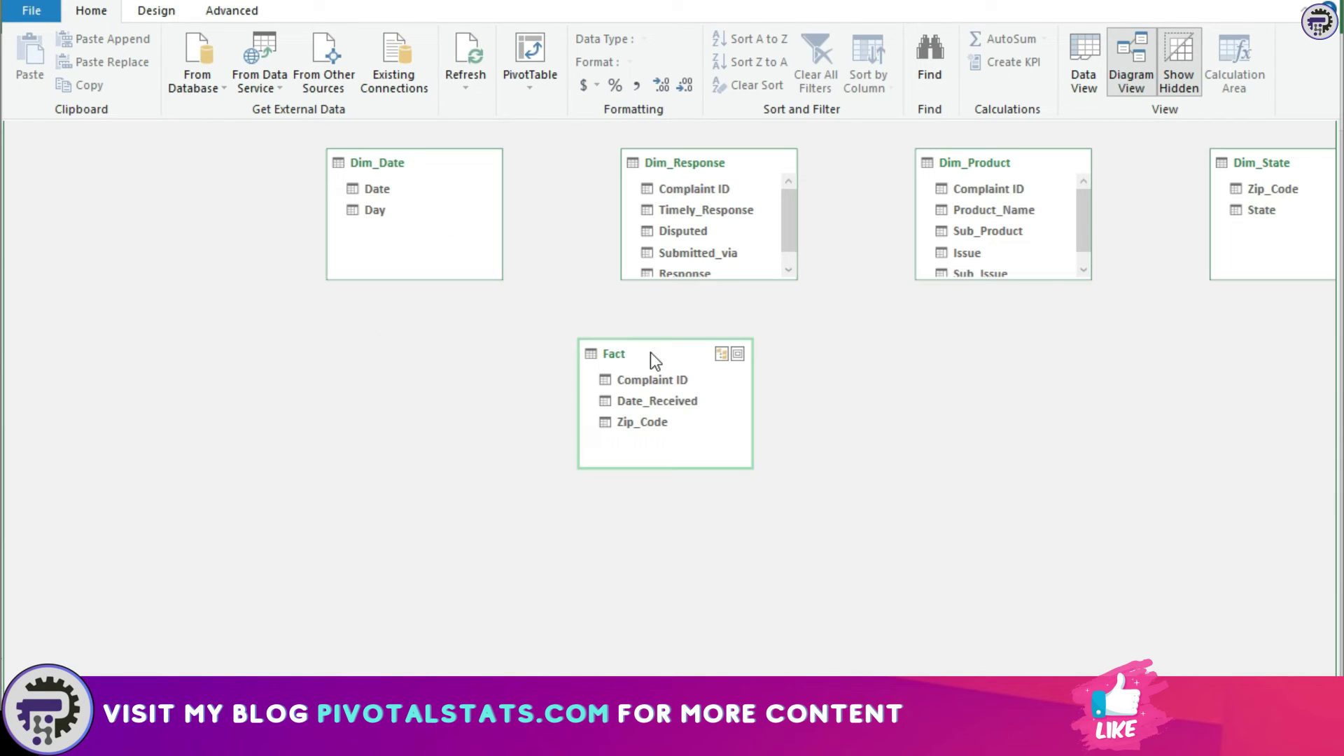
pyautogui.moveTo(650, 352)
pyautogui.mouseDown()
pyautogui.moveTo(671, 379)
pyautogui.moveTo(660, 353)
pyautogui.mouseUp()
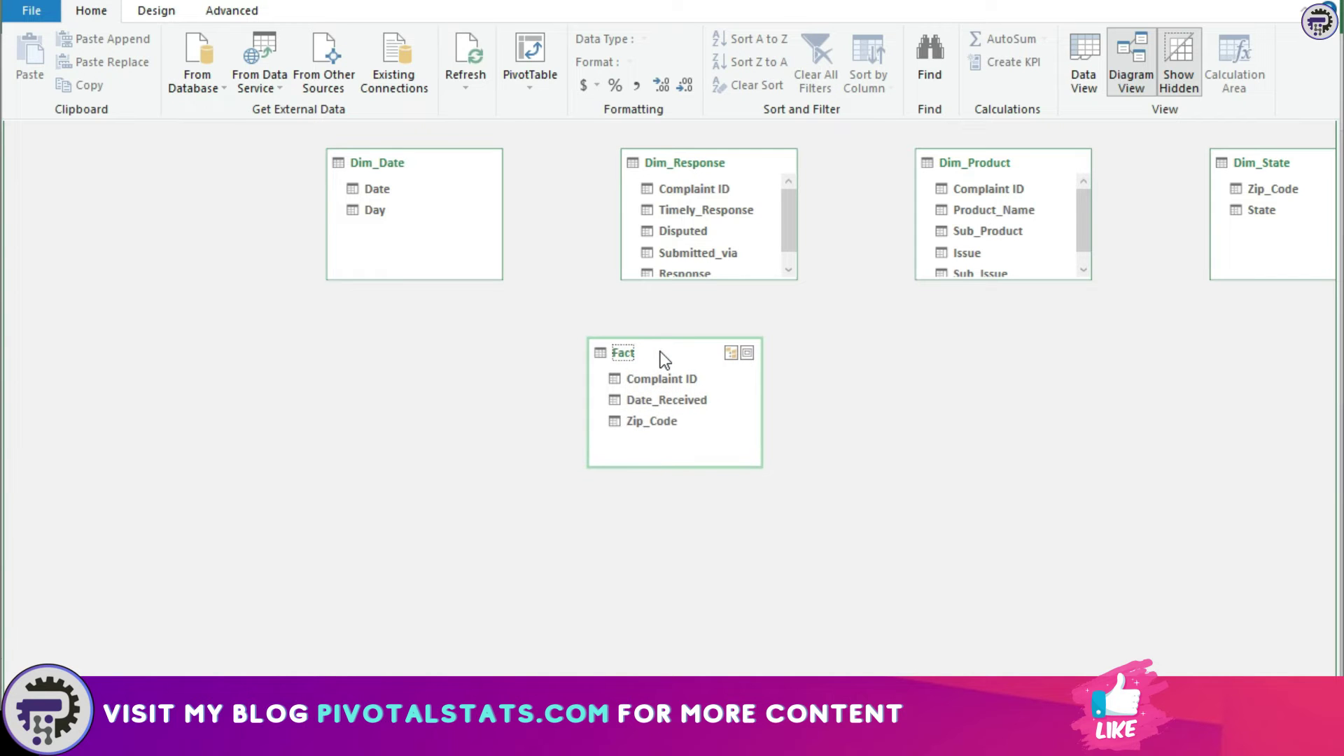
pyautogui.moveTo(683, 161); pyautogui.dragTo(367, 529)
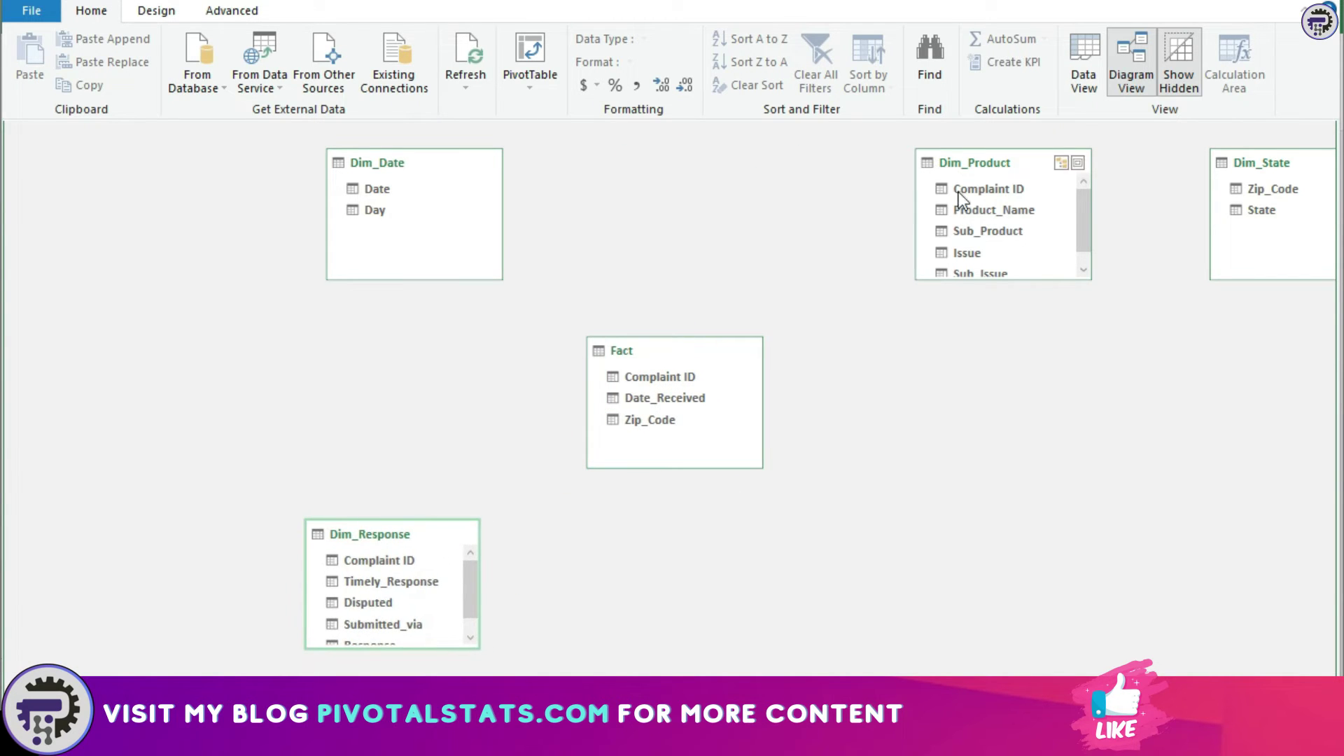
pyautogui.click(979, 165)
pyautogui.moveTo(979, 166); pyautogui.dragTo(919, 165)
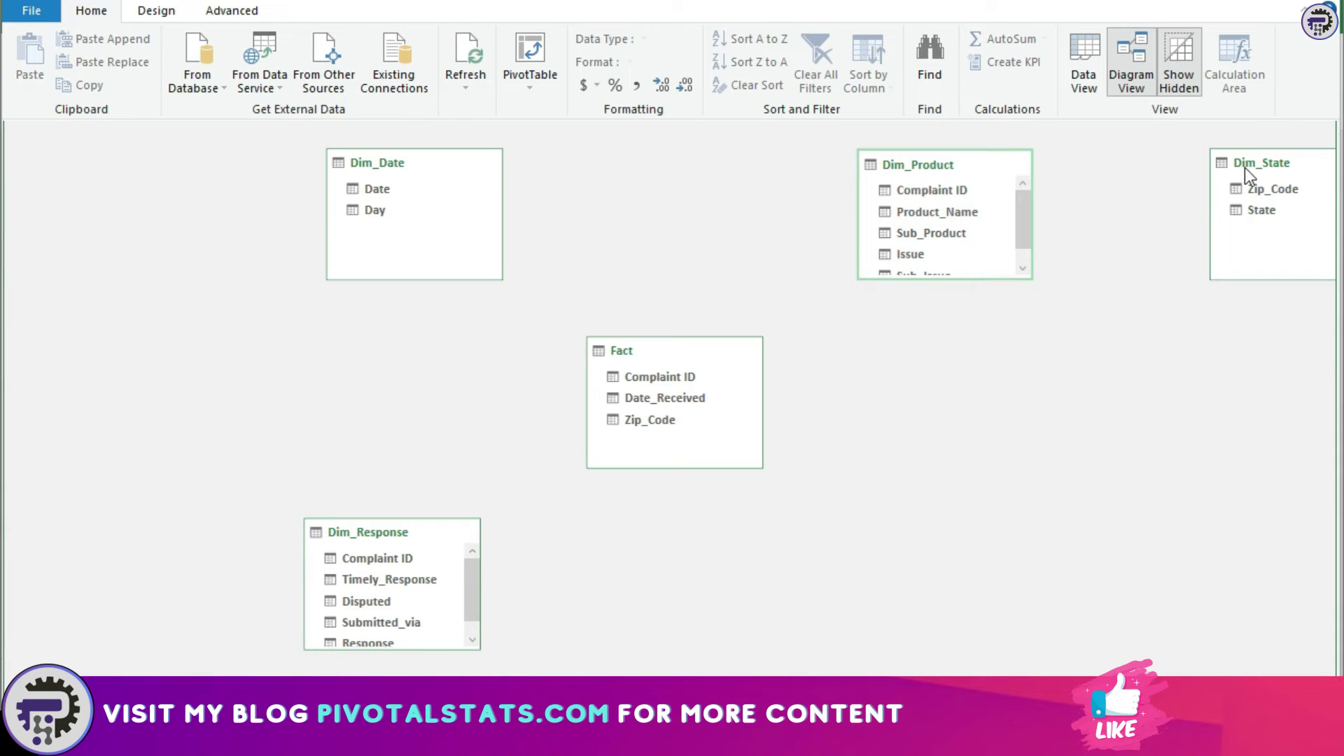
pyautogui.moveTo(1245, 164); pyautogui.dragTo(909, 541)
pyautogui.moveTo(673, 379); pyautogui.dragTo(683, 364)
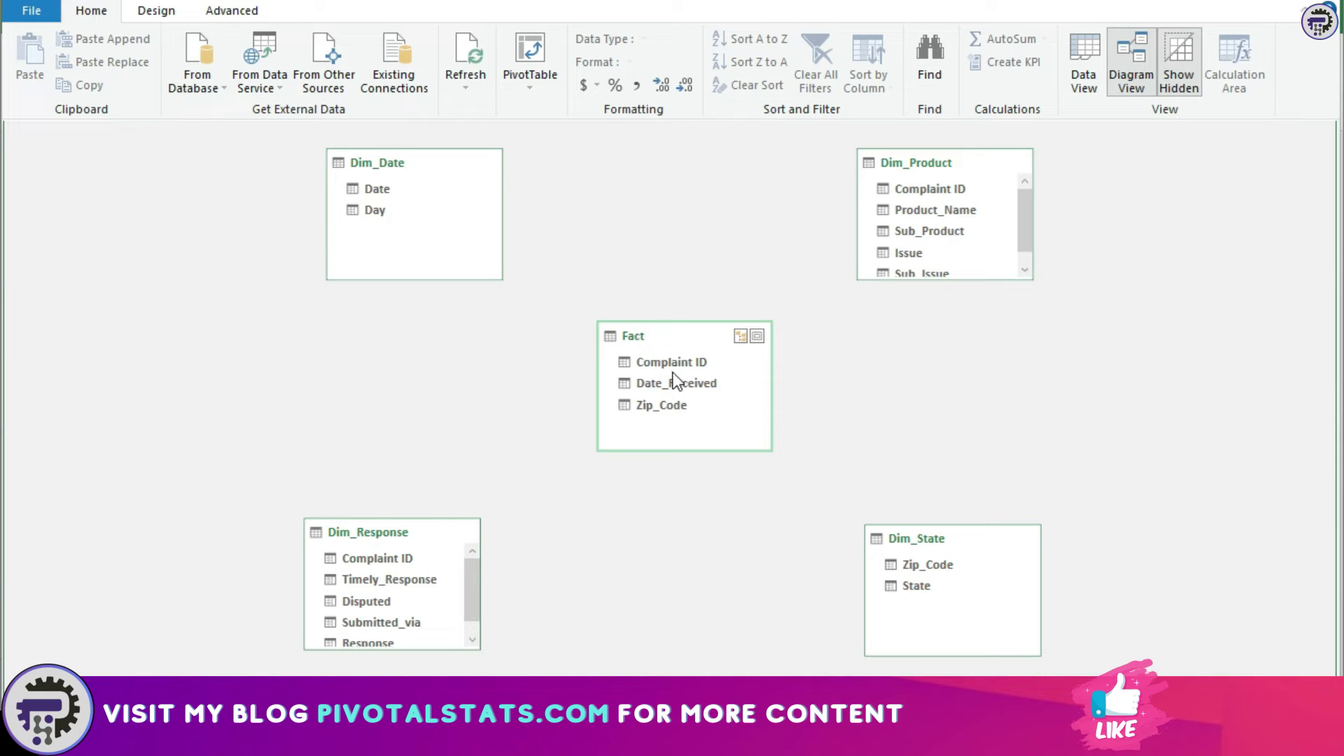
pyautogui.click(683, 334)
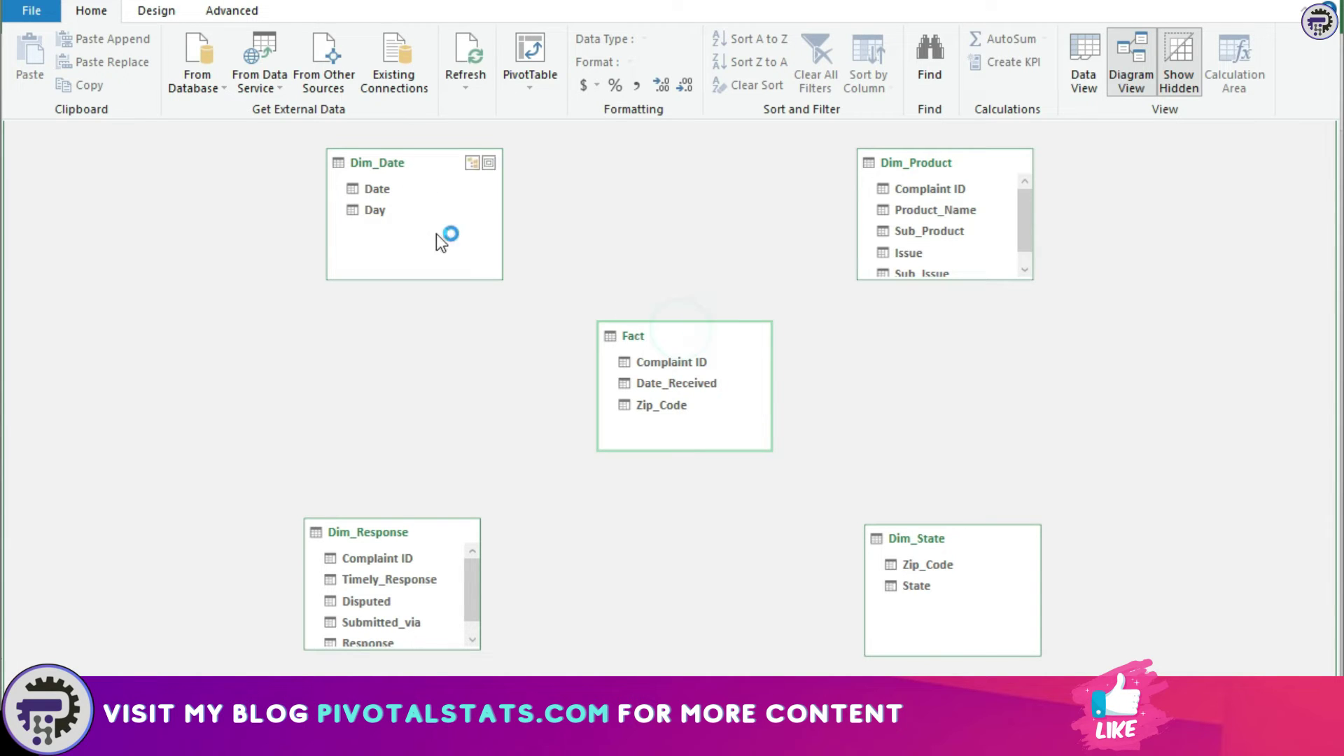
# Relate Fact's Date_Received to Date in Dim_Date, and Fact's Complaint ID to Complaint ID in Dim_Response
pyautogui.click(676, 383)
pyautogui.moveTo(677, 383); pyautogui.dragTo(391, 191)
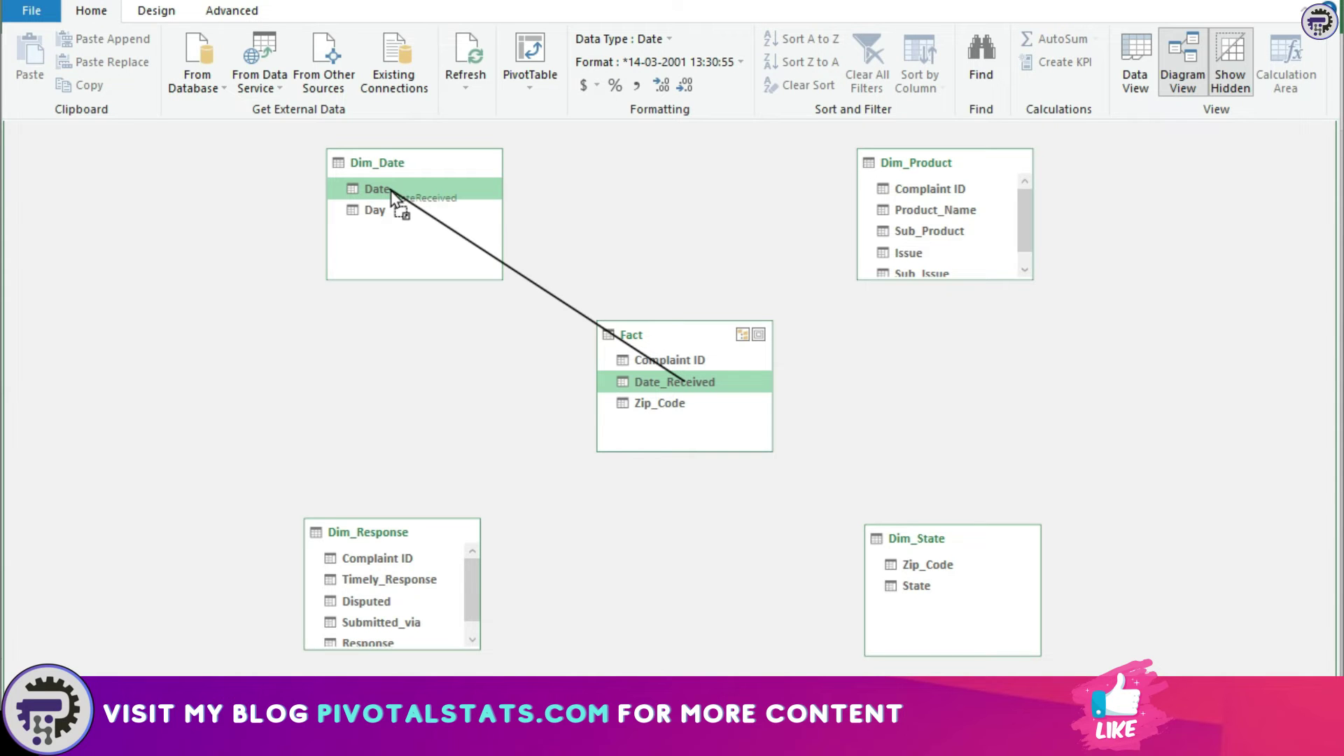
pyautogui.moveTo(391, 190); pyautogui.dragTo(388, 189)
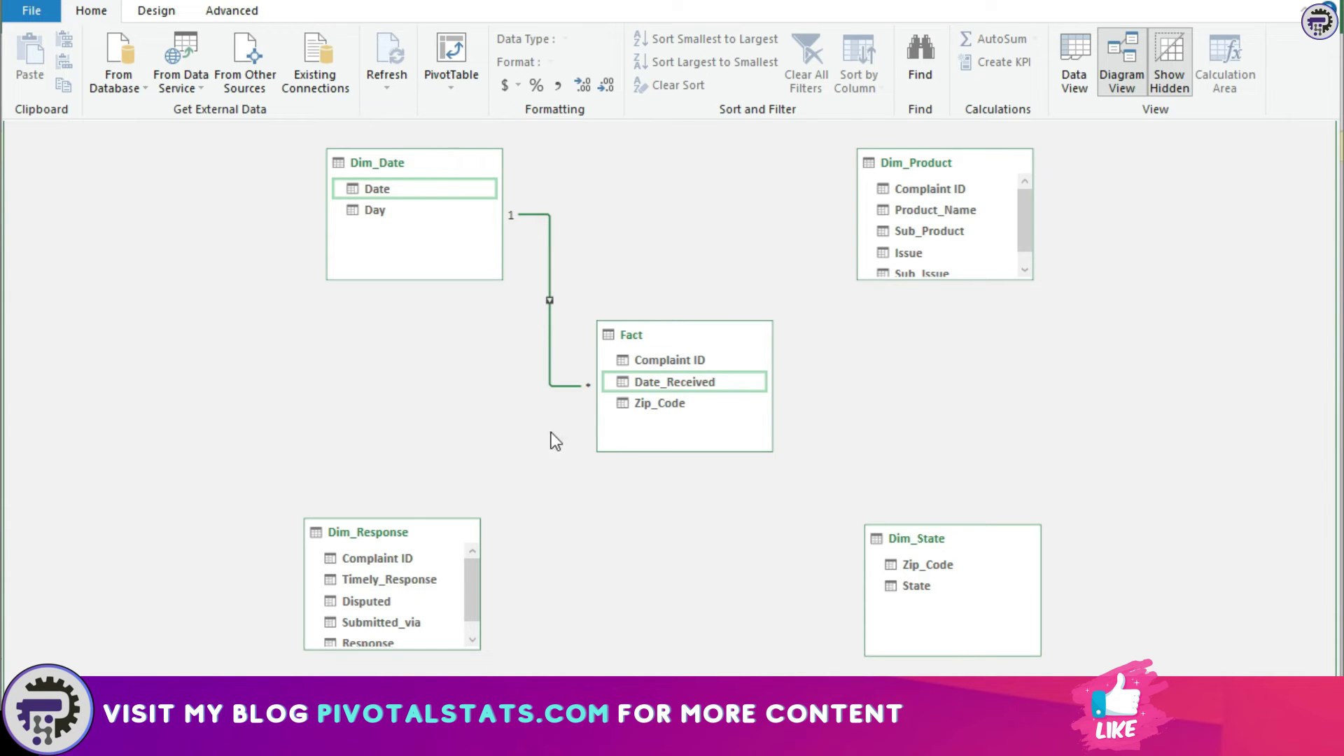
pyautogui.moveTo(672, 360); pyautogui.dragTo(388, 563)
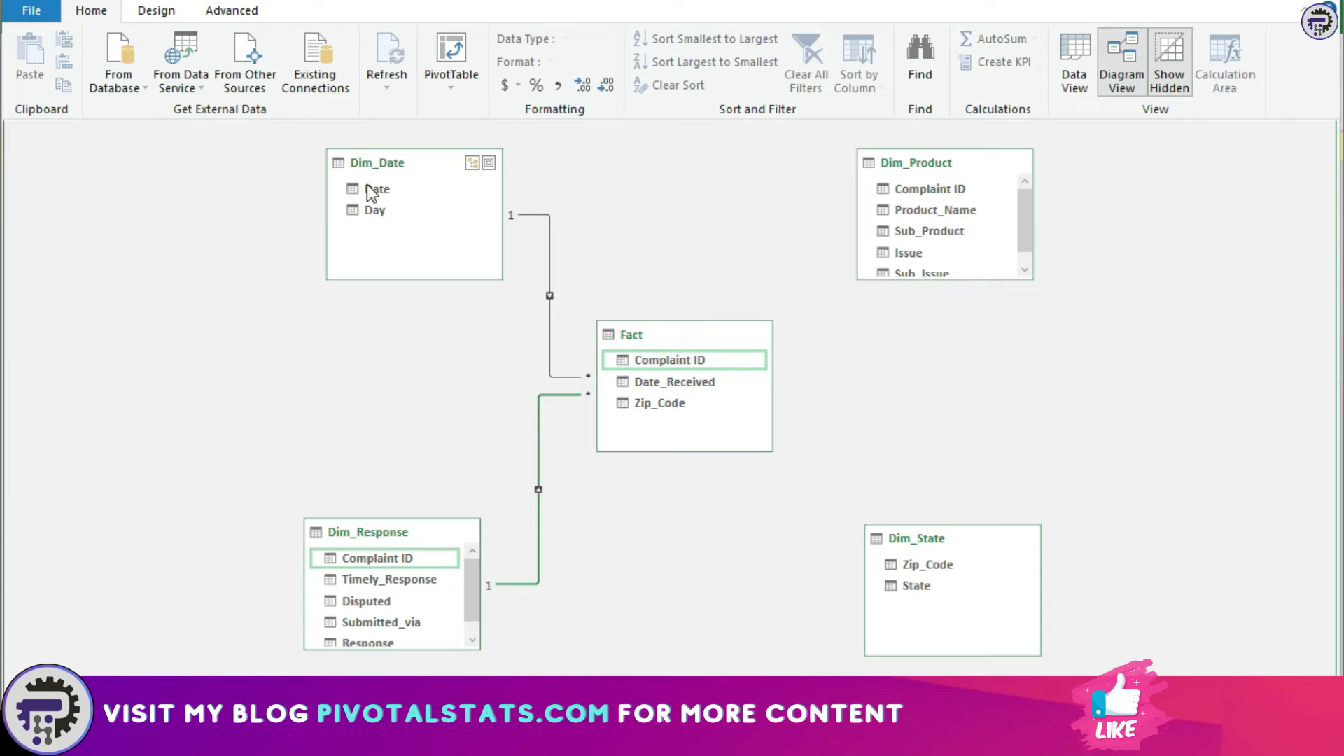
# Relate Fact's Zip_Code to Zip_Code in Dim_State, and Fact's Complaint ID to Complaint ID in Dim_Product
pyautogui.moveTo(1002, 168)
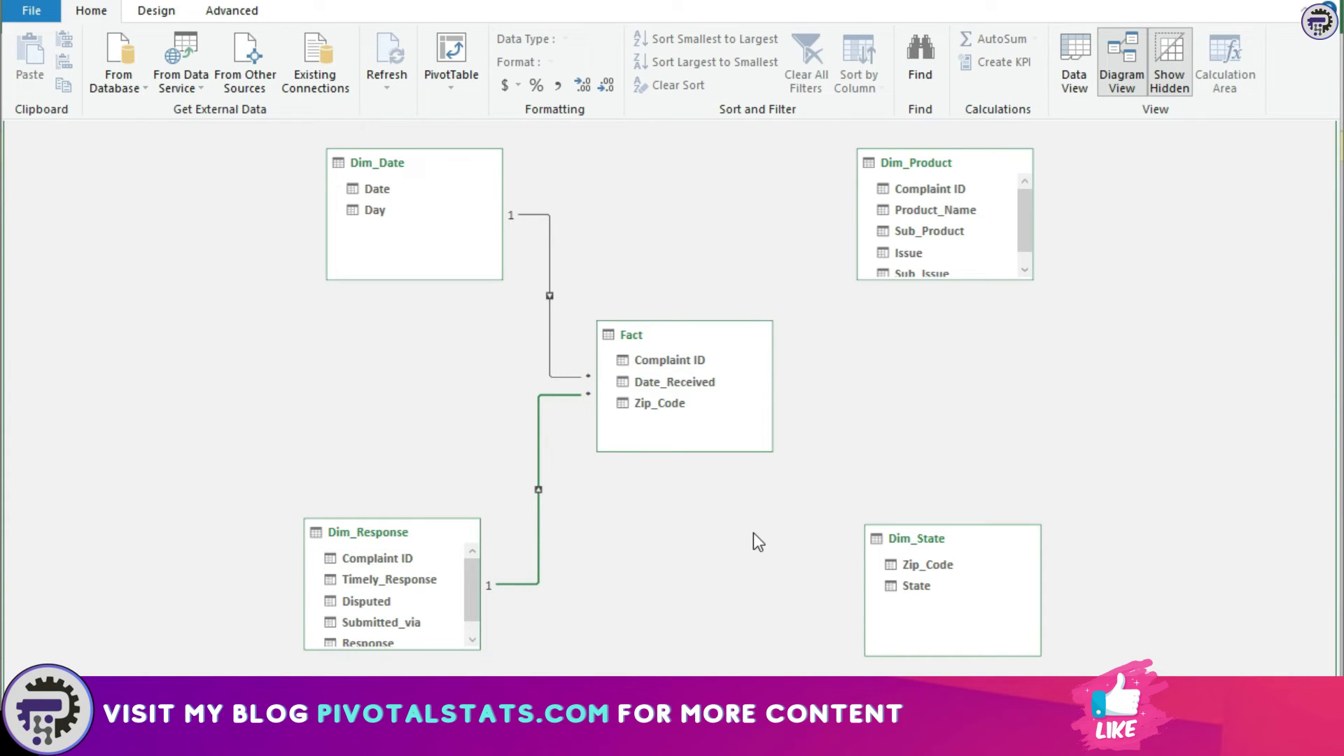
pyautogui.moveTo(694, 443)
pyautogui.moveTo(972, 600)
pyautogui.moveTo(661, 410); pyautogui.dragTo(940, 565)
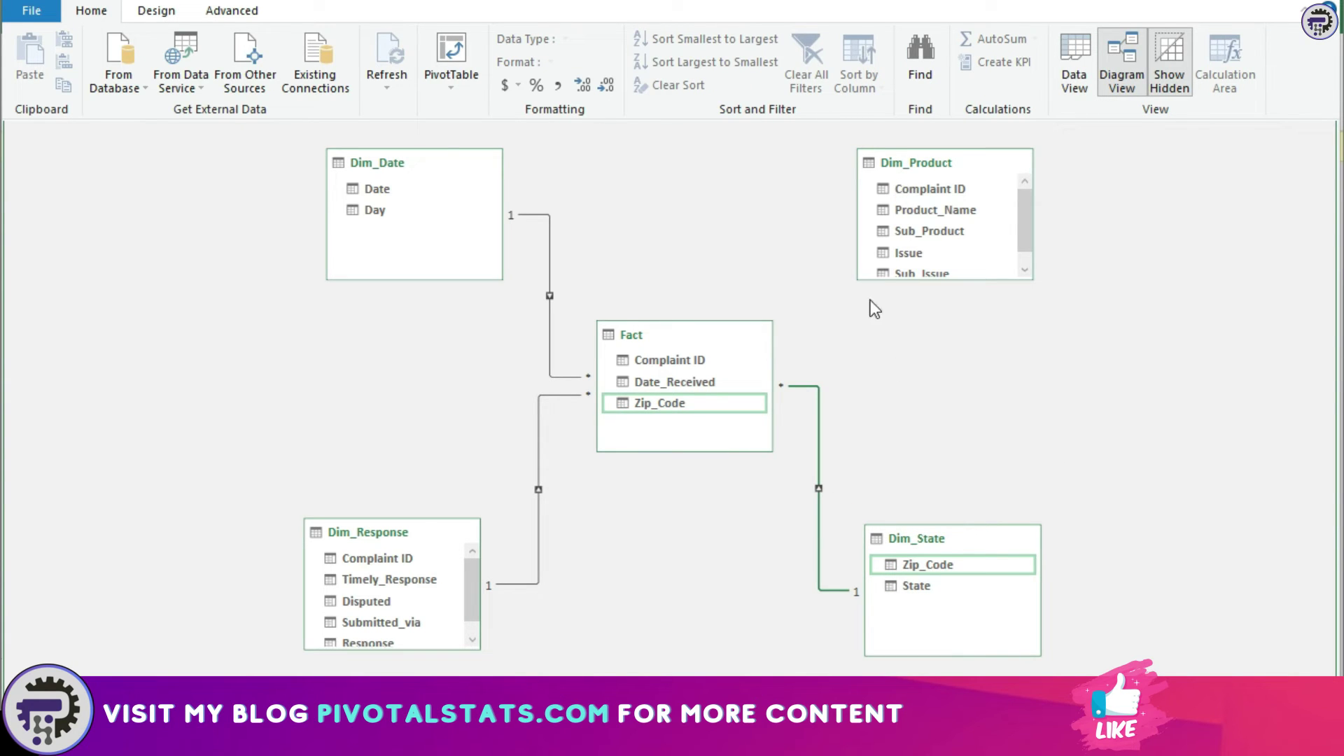
pyautogui.moveTo(683, 361); pyautogui.dragTo(917, 189)
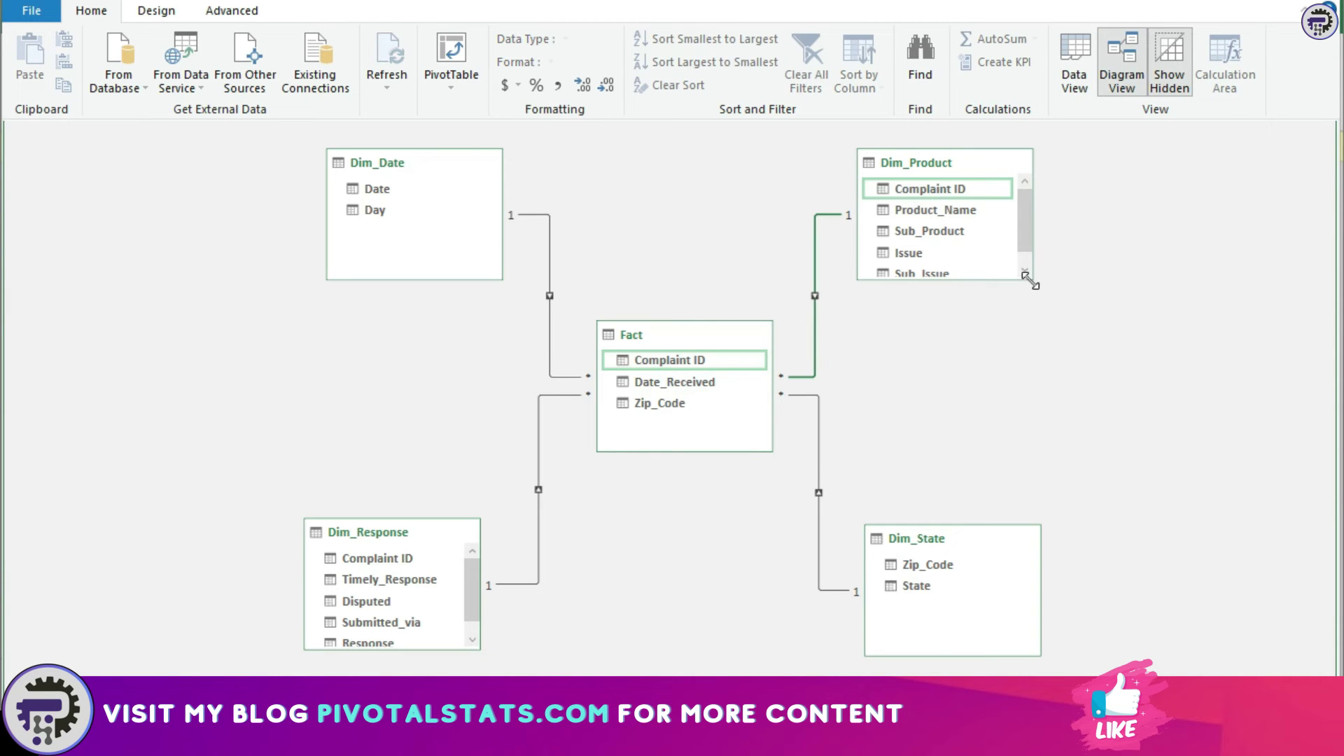
# Create a PivotTable from the data model on a new worksheet
pyautogui.press('alt')
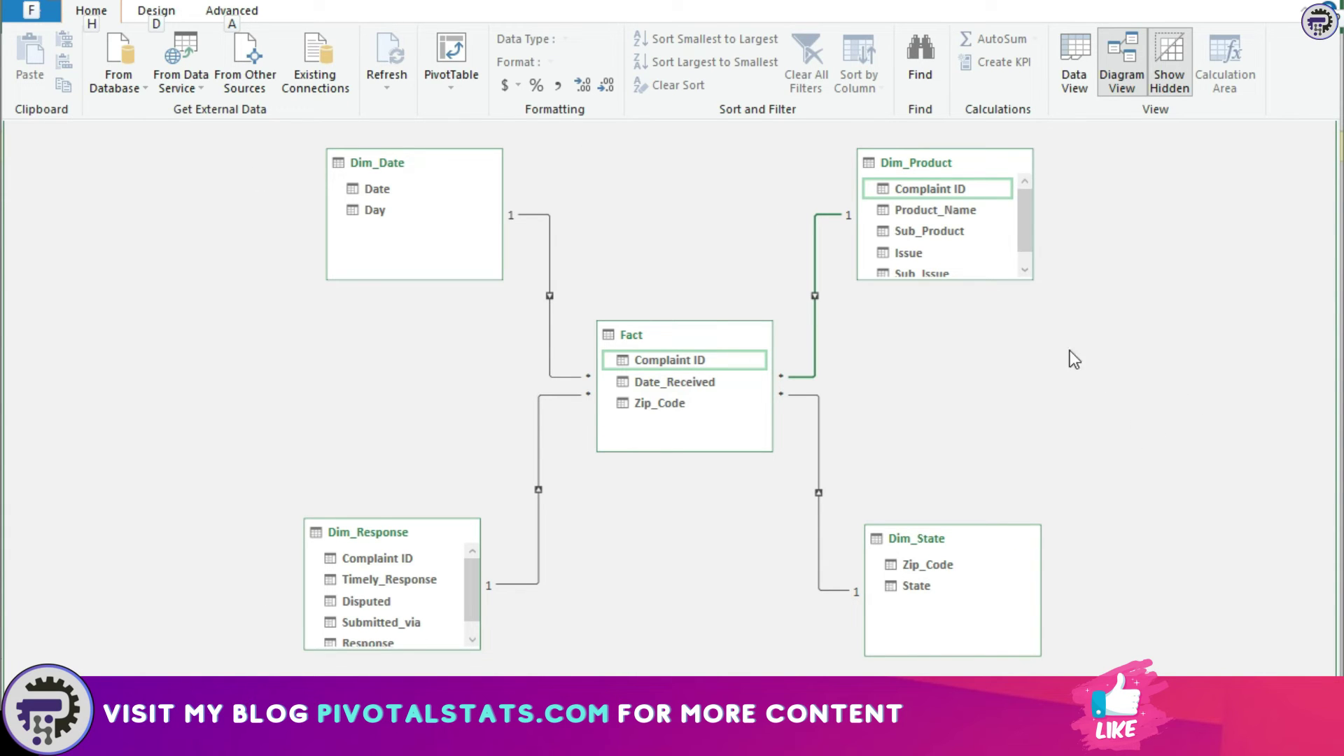
pyautogui.click(455, 89)
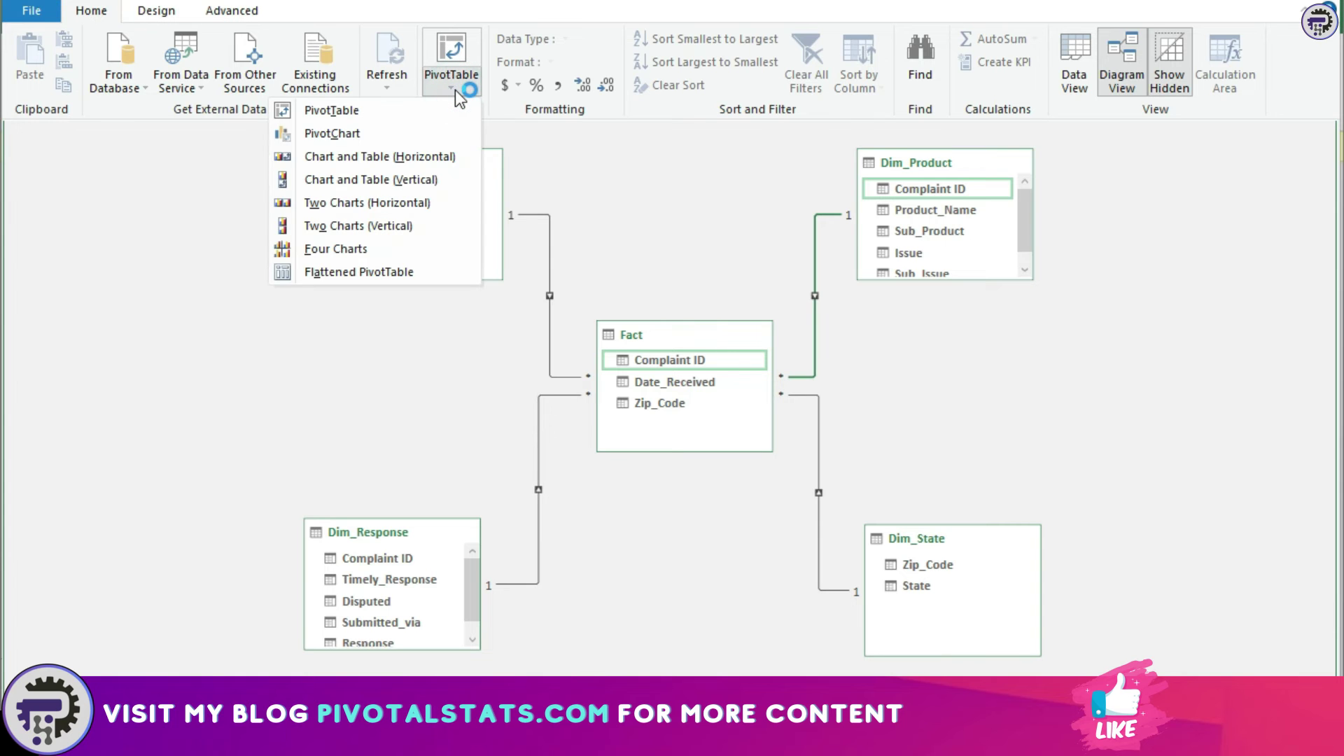
pyautogui.click(359, 110)
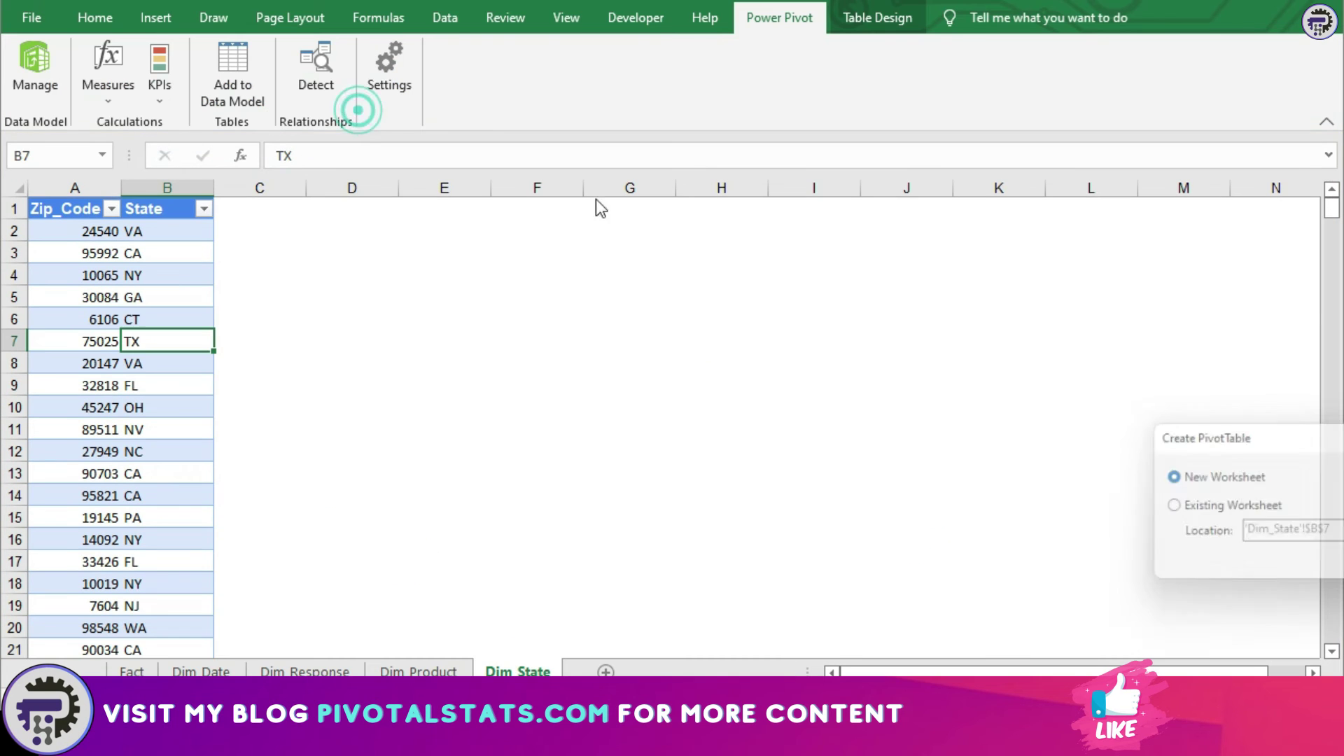
pyautogui.moveTo(1291, 433); pyautogui.dragTo(642, 350)
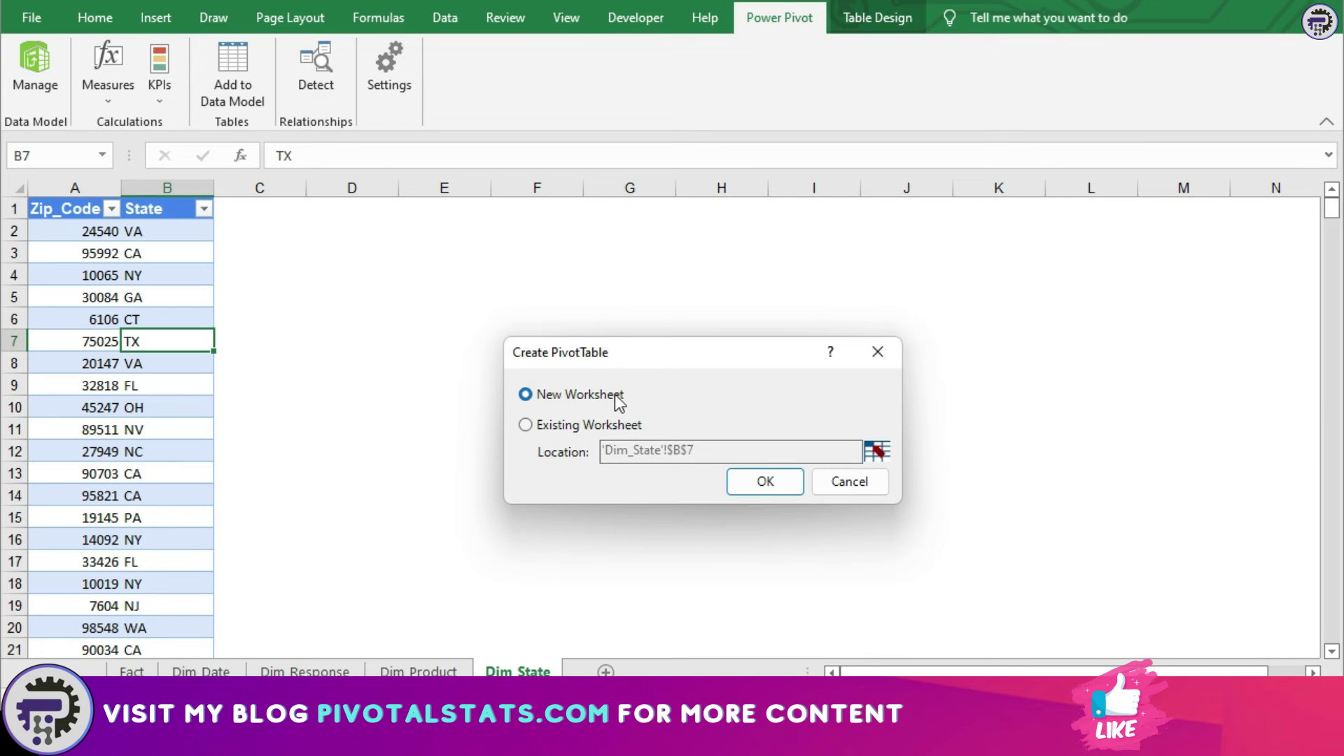
pyautogui.click(758, 490)
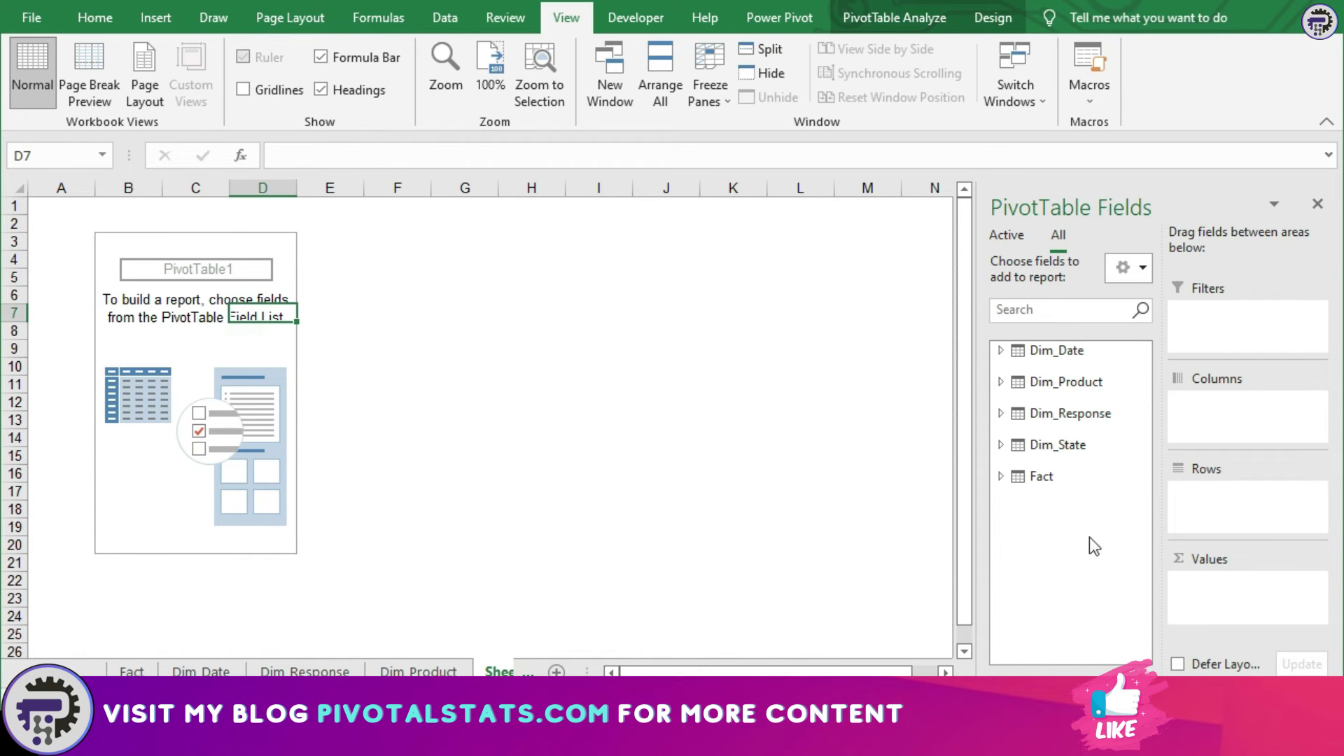
# Add the Fact table's Complaint ID field to both the rows and the values of the PivotTable
pyautogui.click(1002, 476)
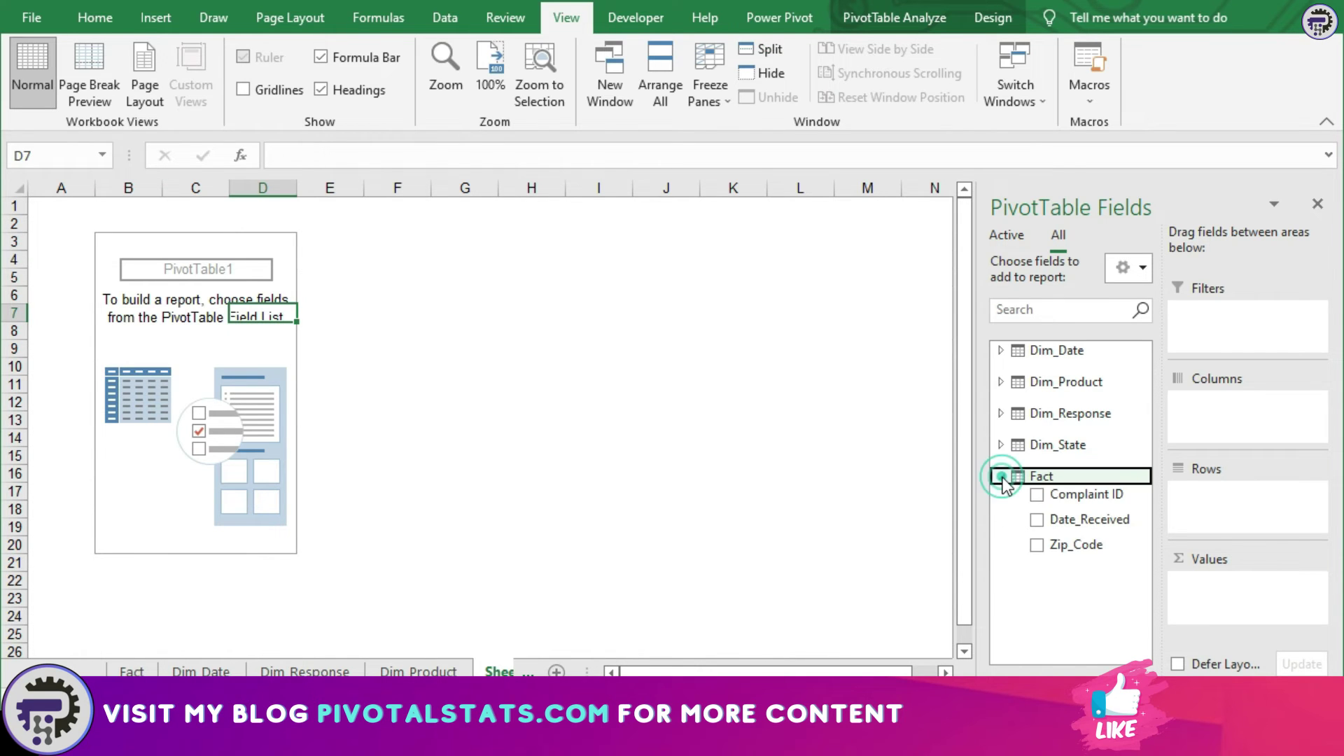
pyautogui.click(1077, 496)
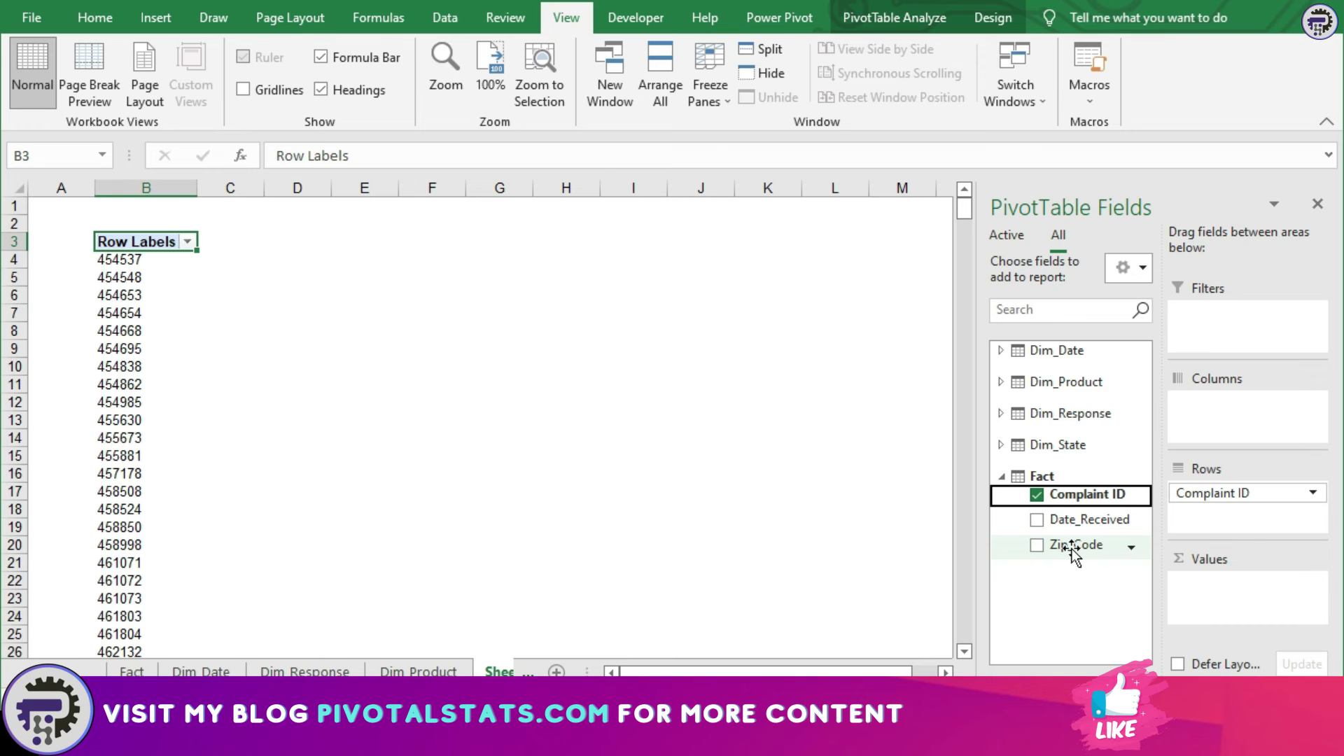
pyautogui.moveTo(1133, 495); pyautogui.dragTo(1213, 614)
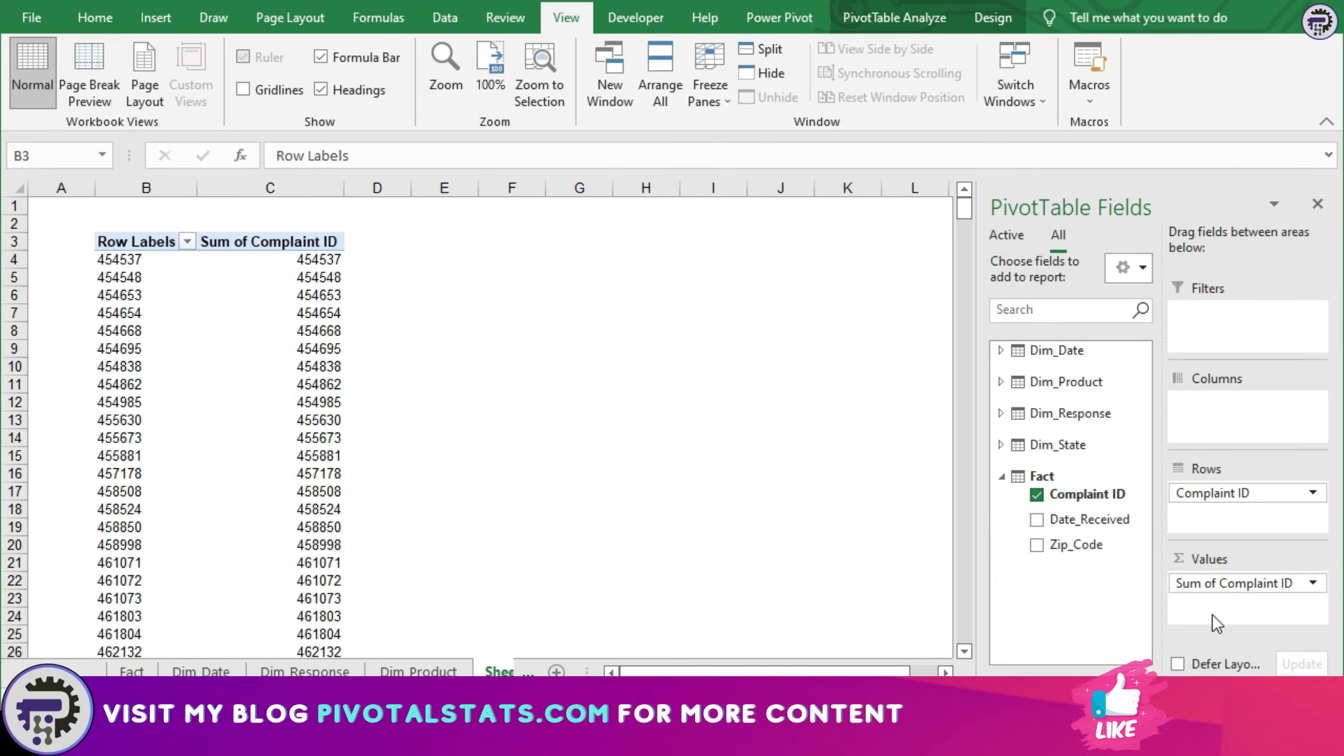
# Summarize the PivotTable's Complaint ID values by Count and show the fields of the Dim_State table
pyautogui.click(1313, 583)
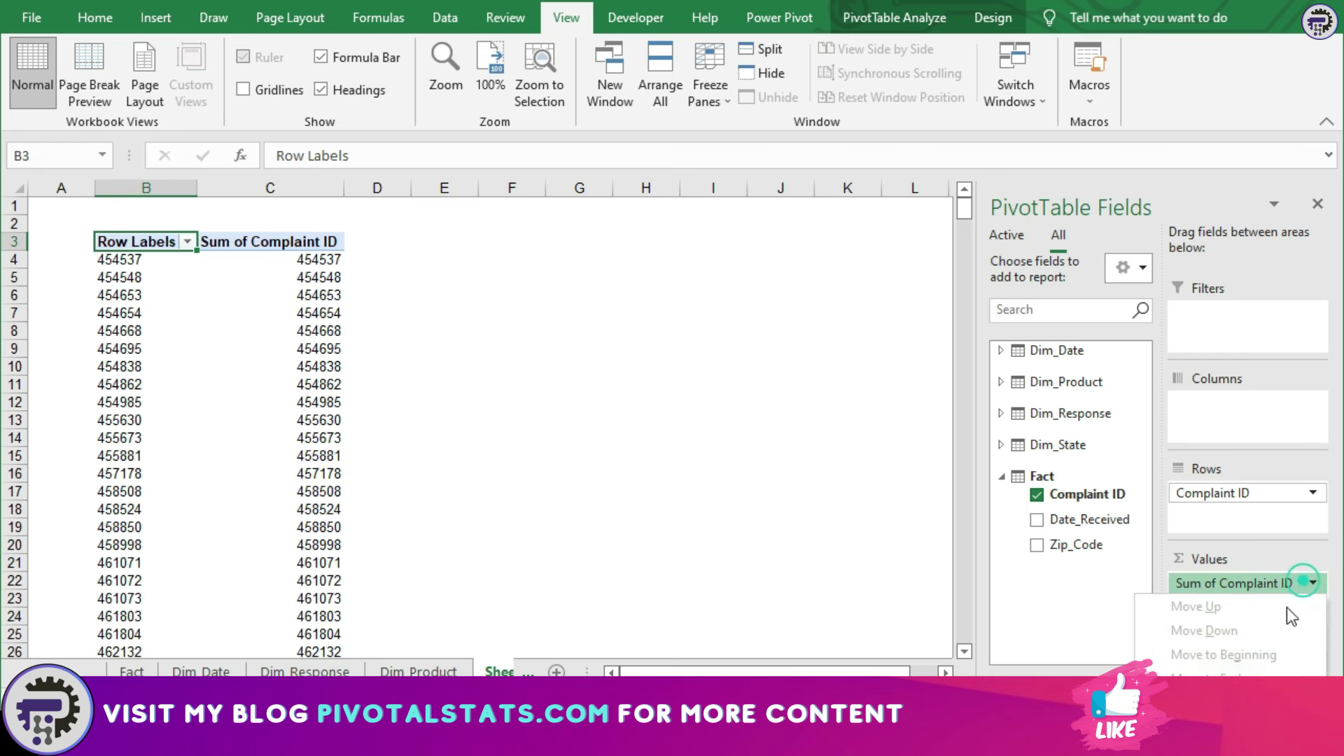
pyautogui.click(1196, 674)
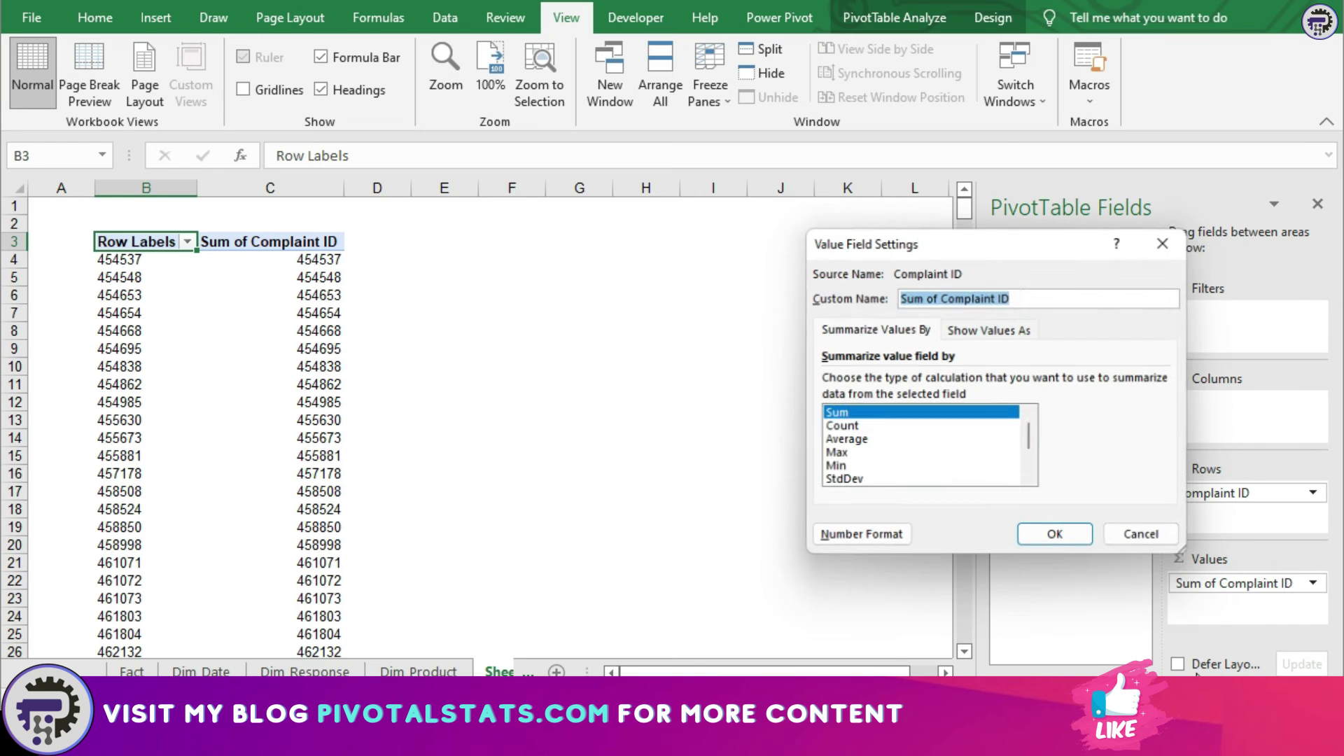
pyautogui.click(866, 425)
pyautogui.click(1057, 538)
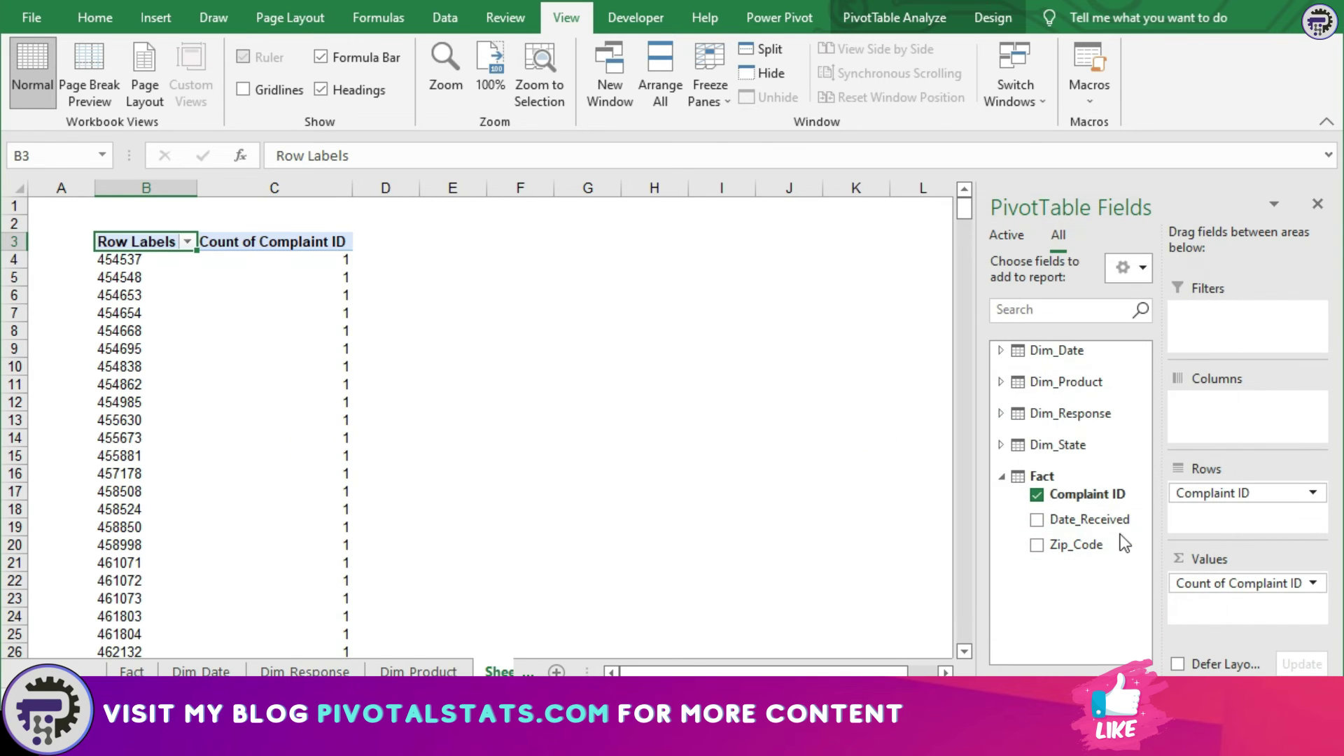
pyautogui.click(1002, 444)
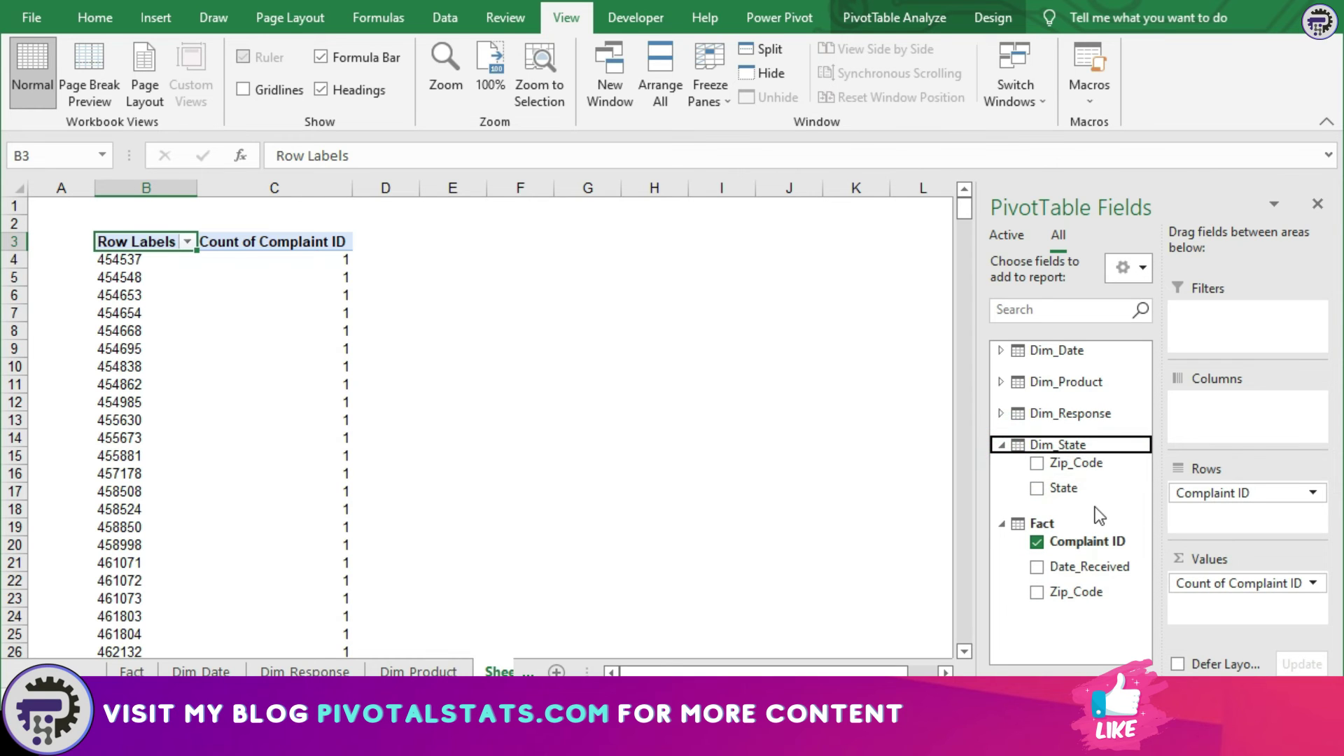
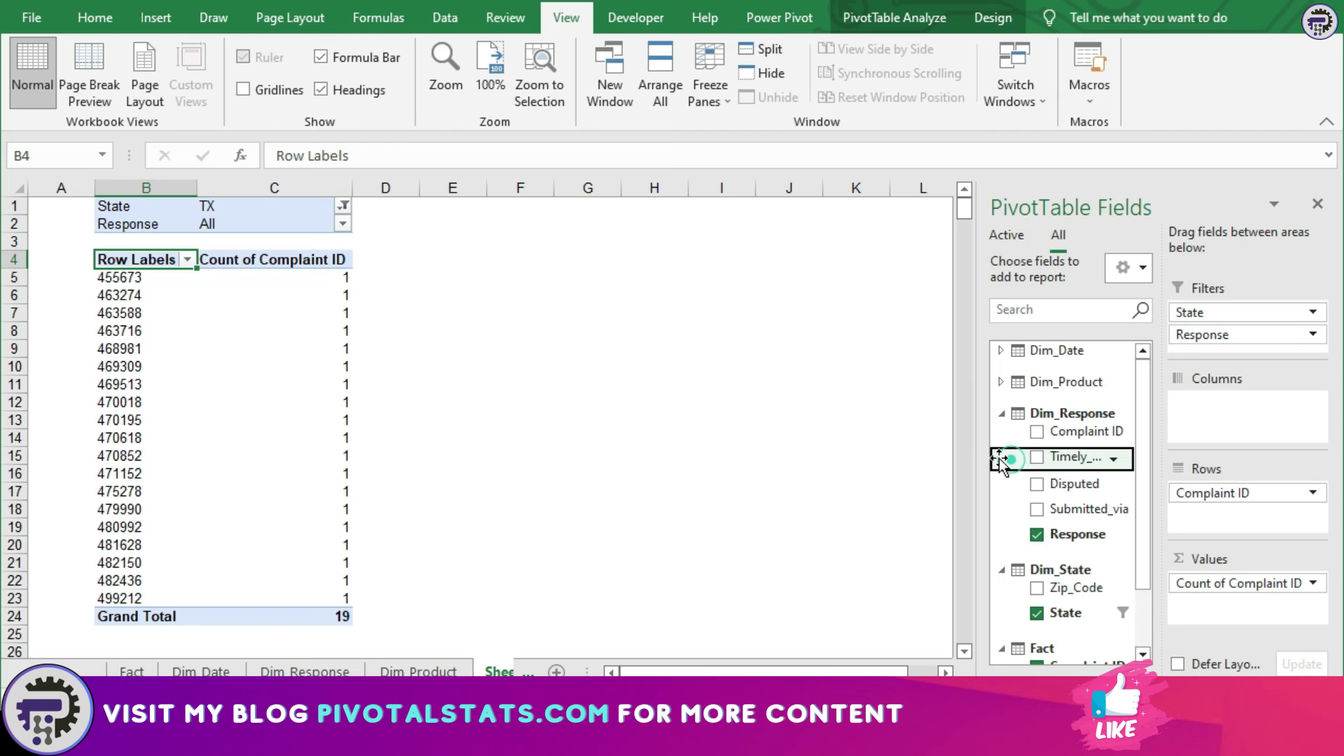
# Filter the PivotTable's Response report filter to Closed with monetary relief
pyautogui.click(342, 223)
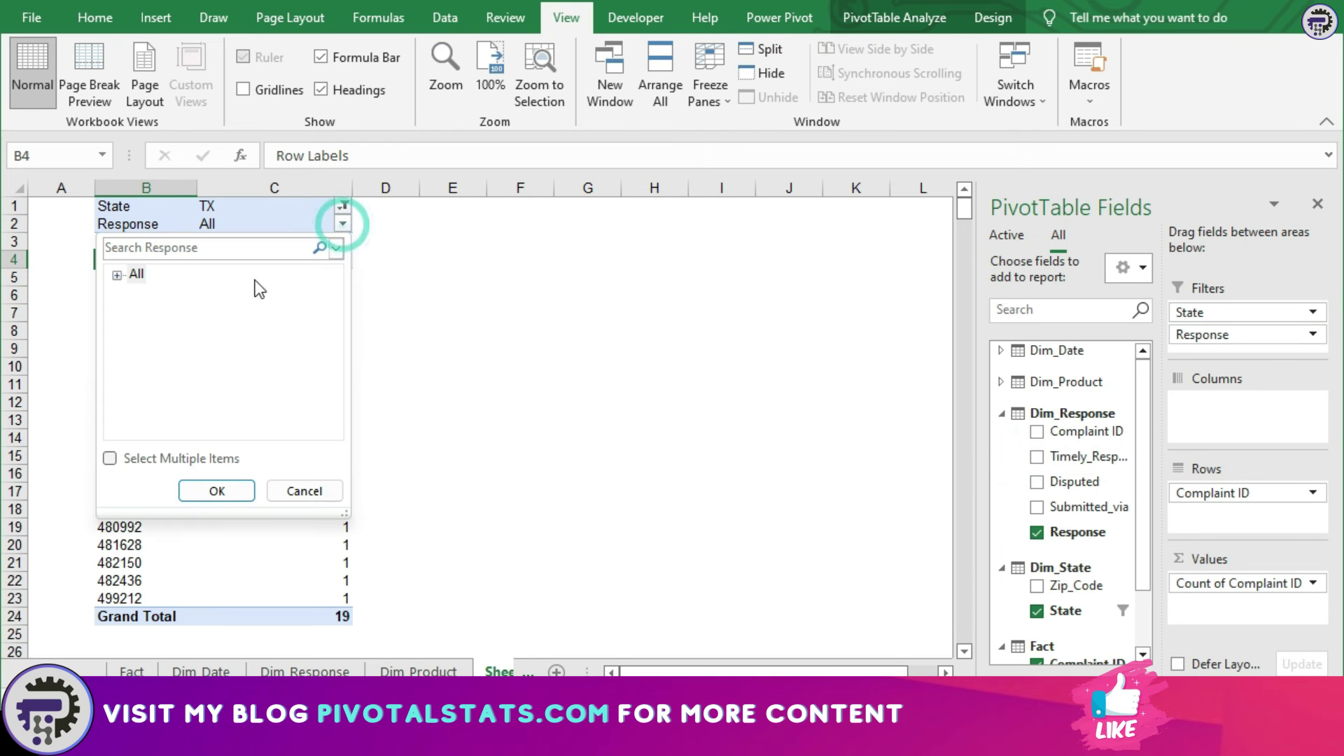
pyautogui.click(117, 275)
pyautogui.click(223, 331)
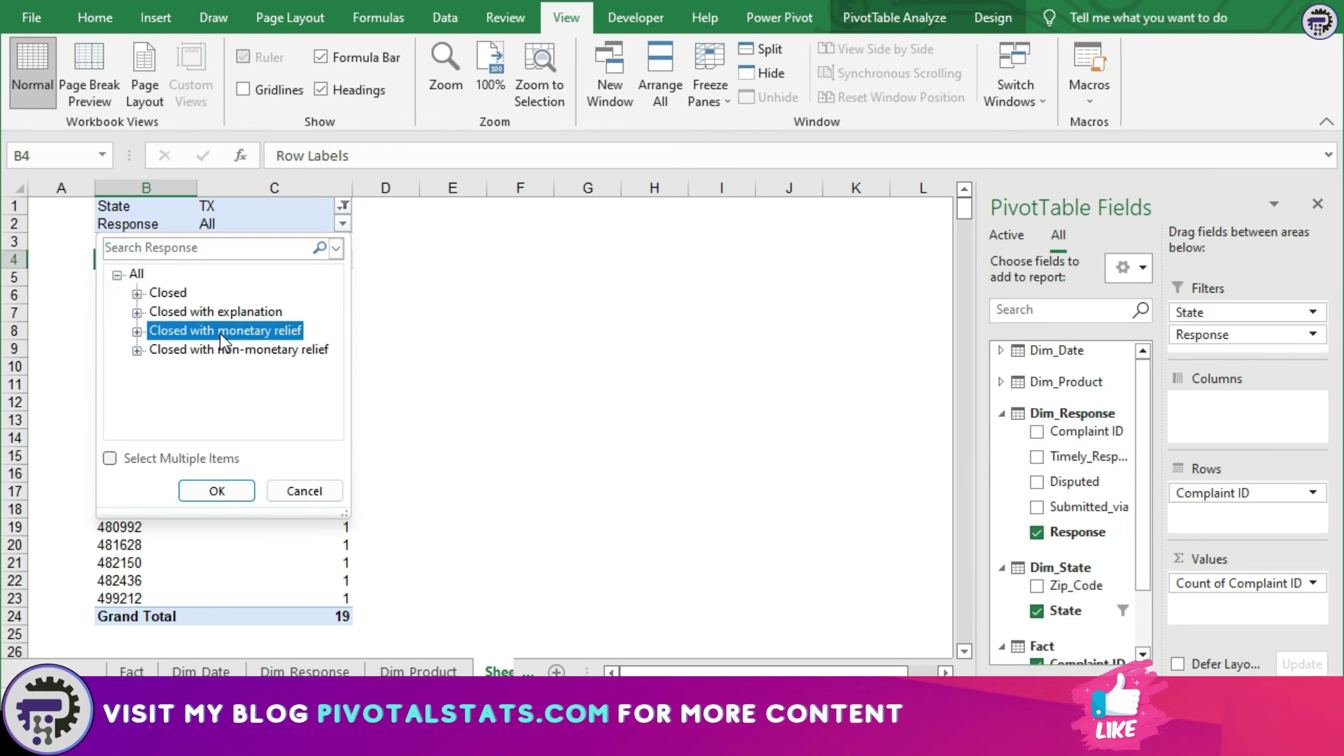
pyautogui.click(223, 492)
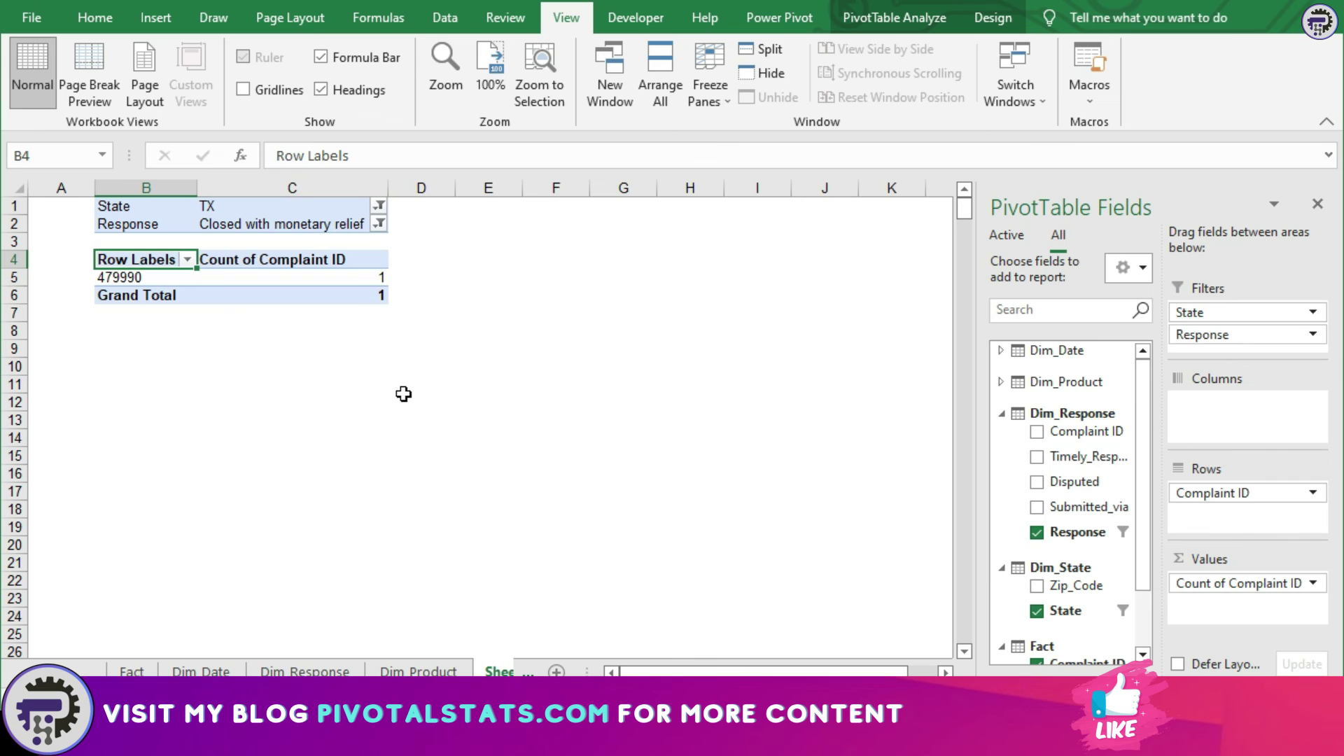
# Show the fields of the Dim_Product table and set the Response report filter to Closed with explanation
pyautogui.click(1000, 382)
pyautogui.click(379, 224)
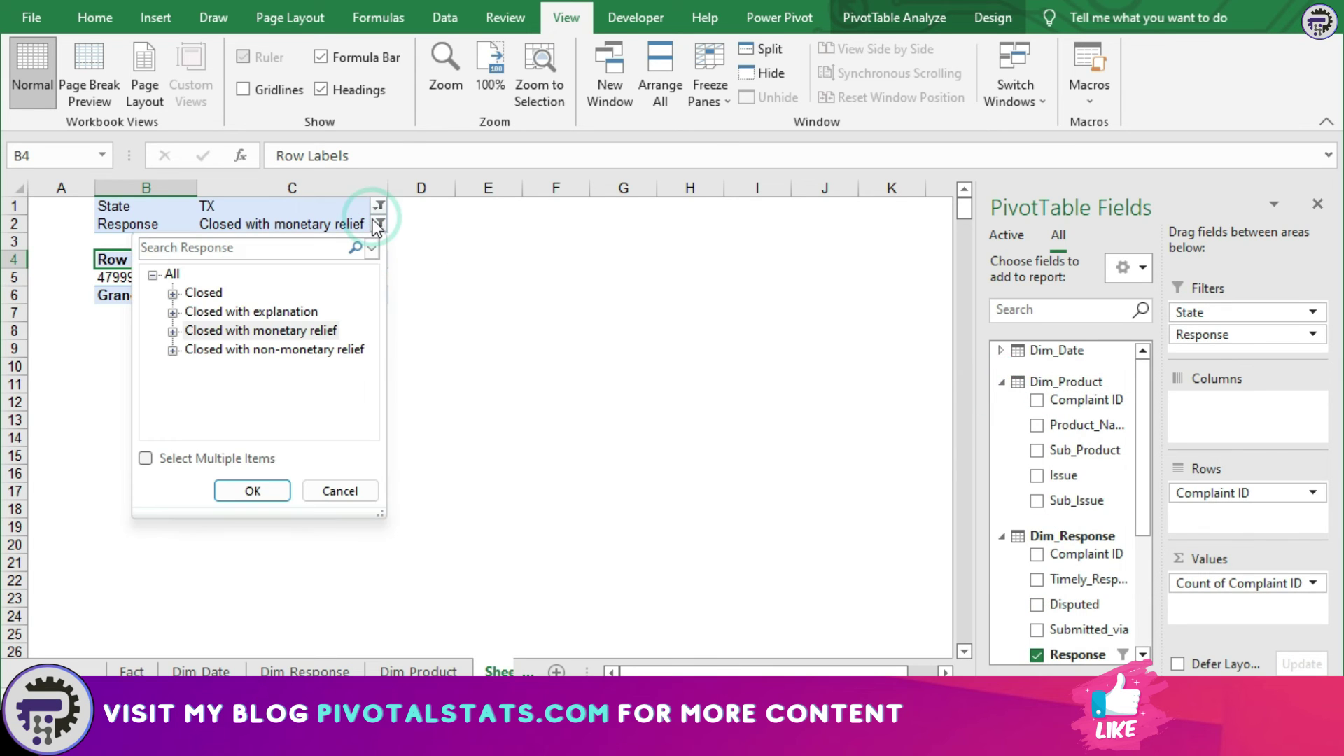
pyautogui.click(258, 313)
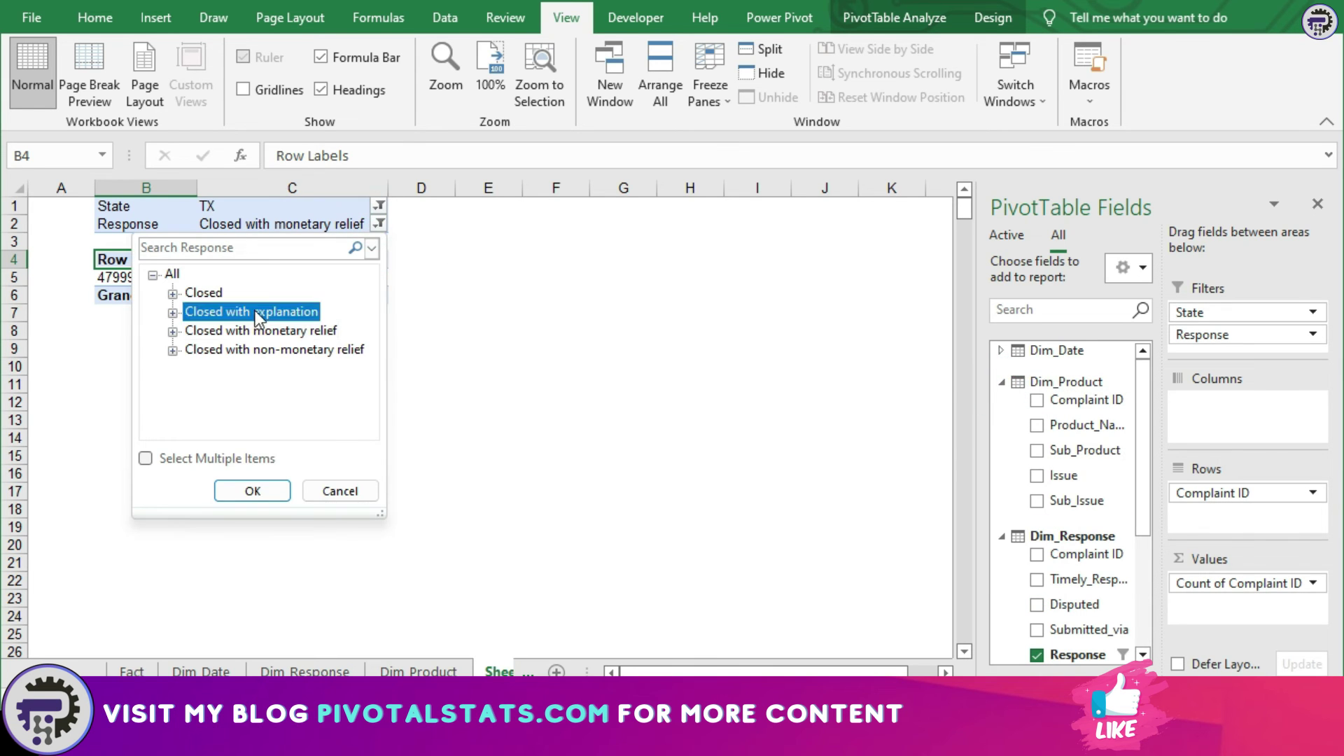
pyautogui.click(259, 490)
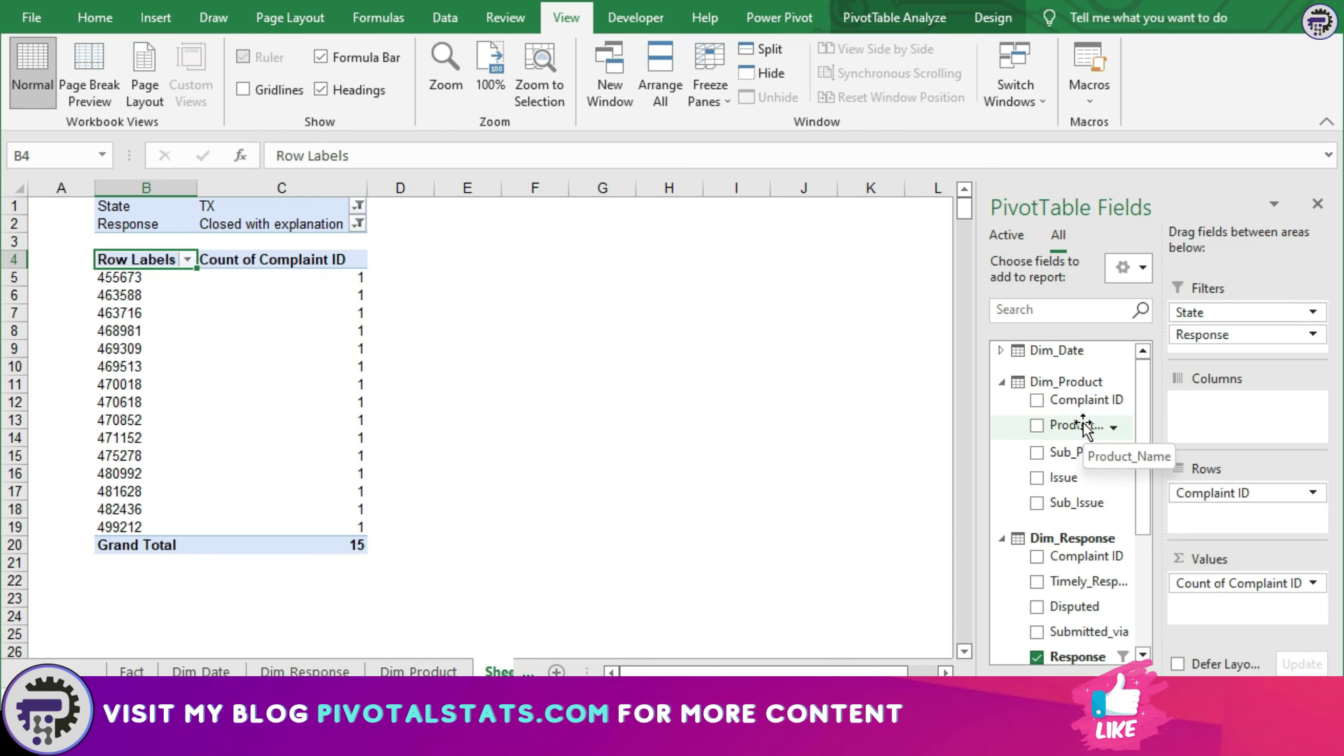
# Add Dim_Product's Product_Name to the rows below Complaint ID, and Dim_Date's Day to the columns
pyautogui.moveTo(1085, 425); pyautogui.dragTo(1225, 516)
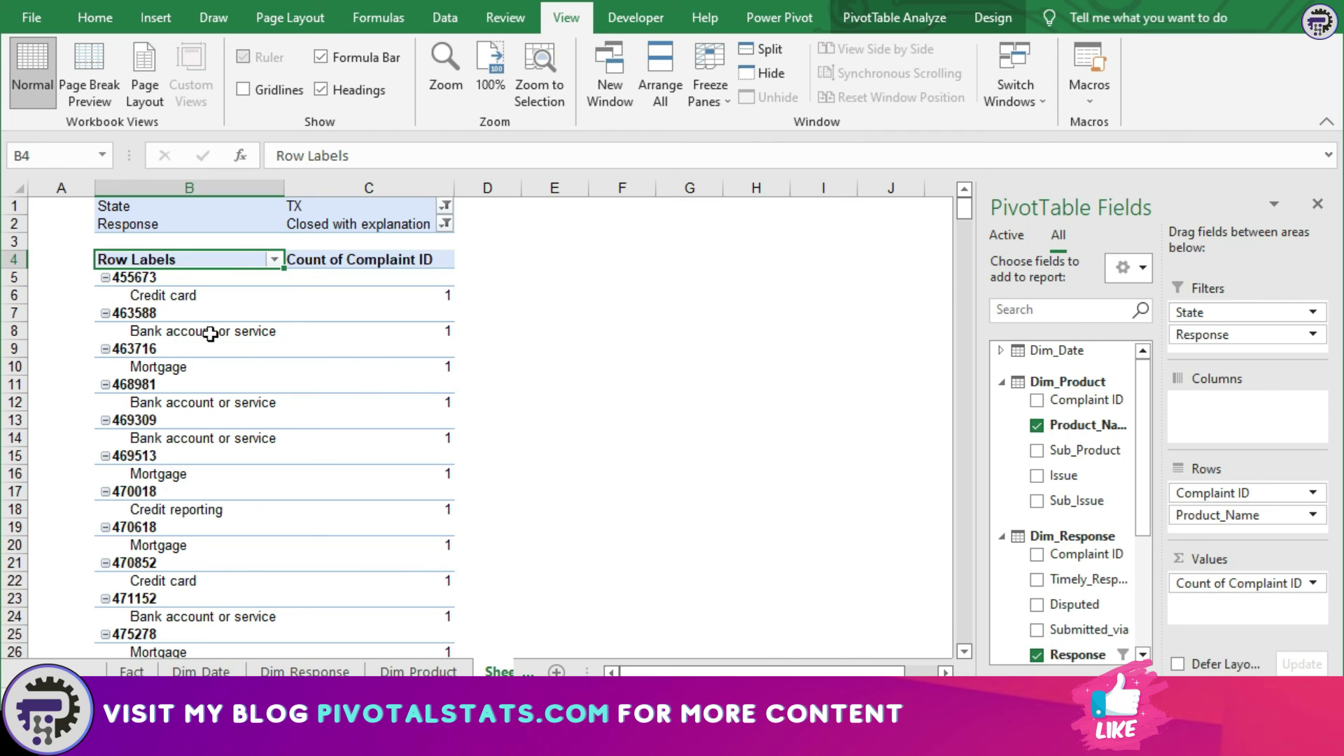
pyautogui.click(999, 349)
pyautogui.moveTo(1071, 395); pyautogui.dragTo(1232, 413)
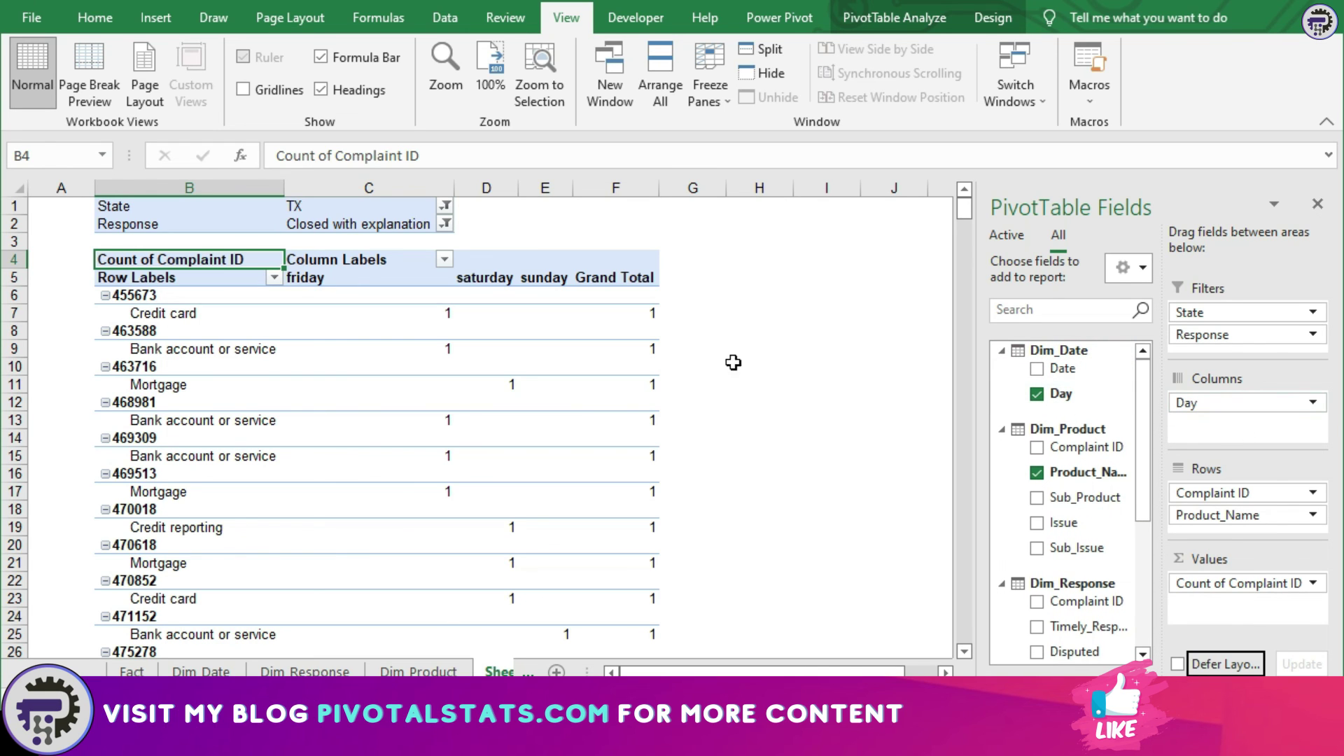
pyautogui.moveTo(356, 312)
pyautogui.moveTo(329, 402)
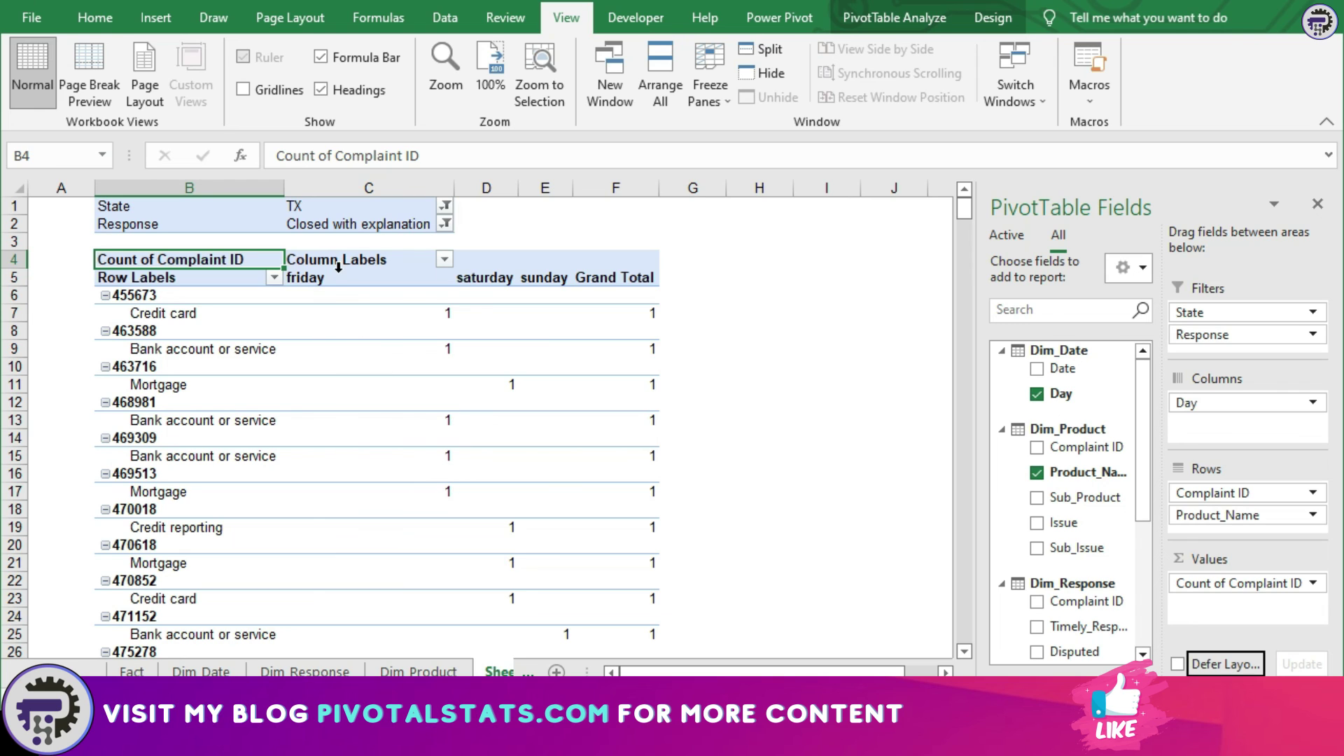